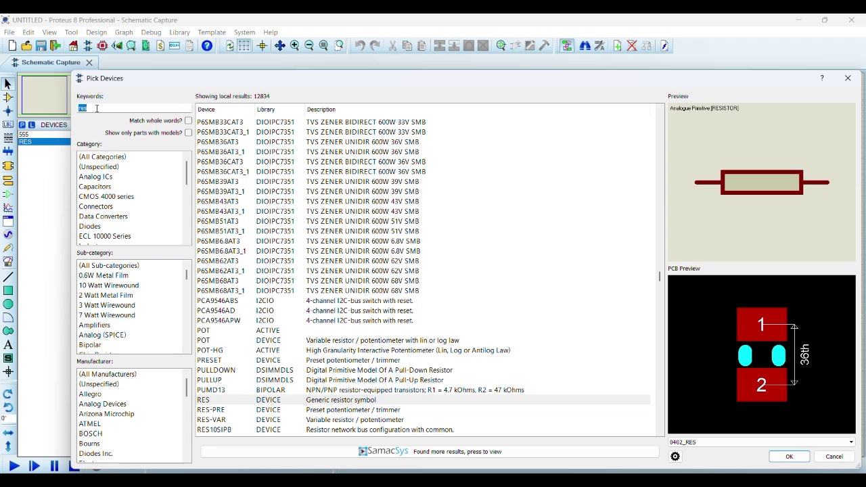
# Step: Search the device library for "cap" and add CAP and the polarized capacitor CAP-POL to the device list
pyautogui.write('p')
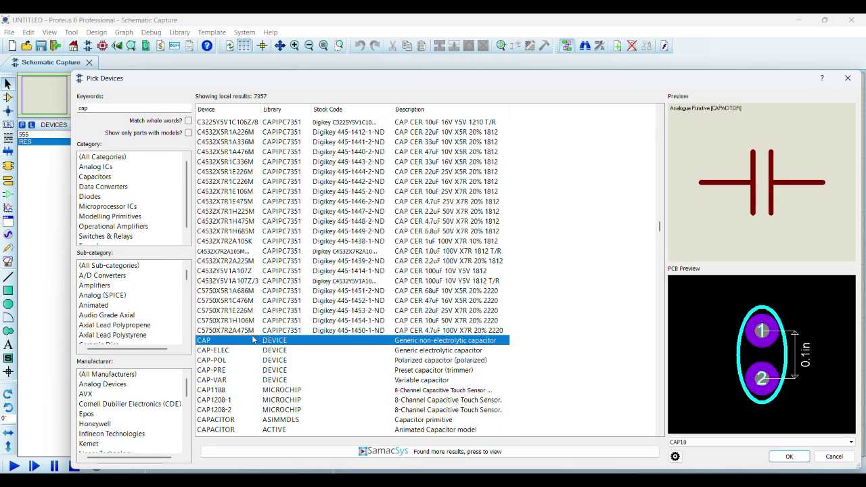
pyautogui.doubleClick(223, 362)
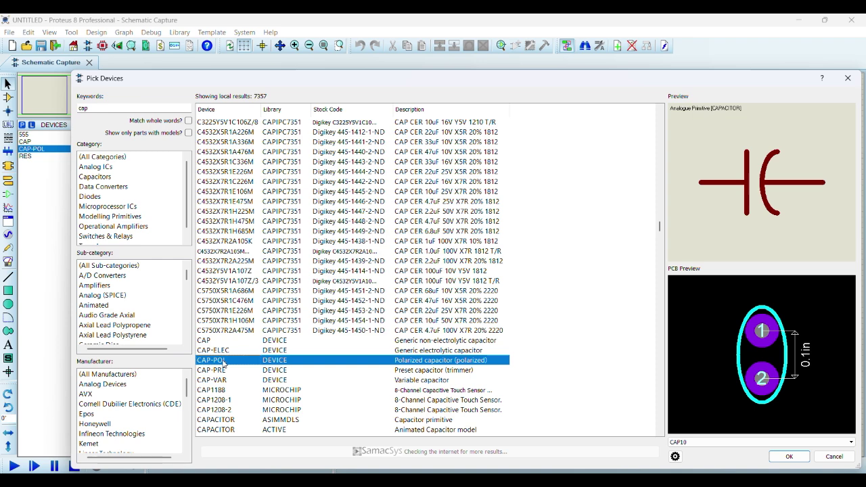
# Step: Search the device library for "speak", add the SPEAKER model from the ACTIVE library, and finish picking devices
pyautogui.doubleClick(97, 108)
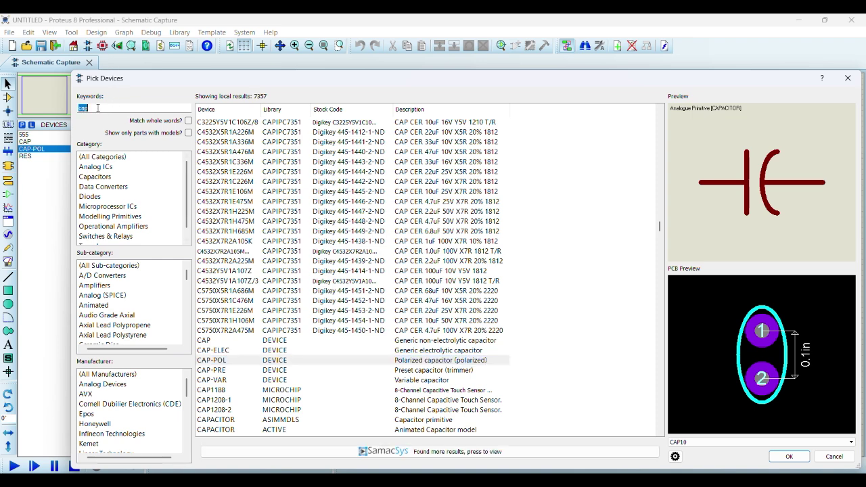
pyautogui.write('spe')
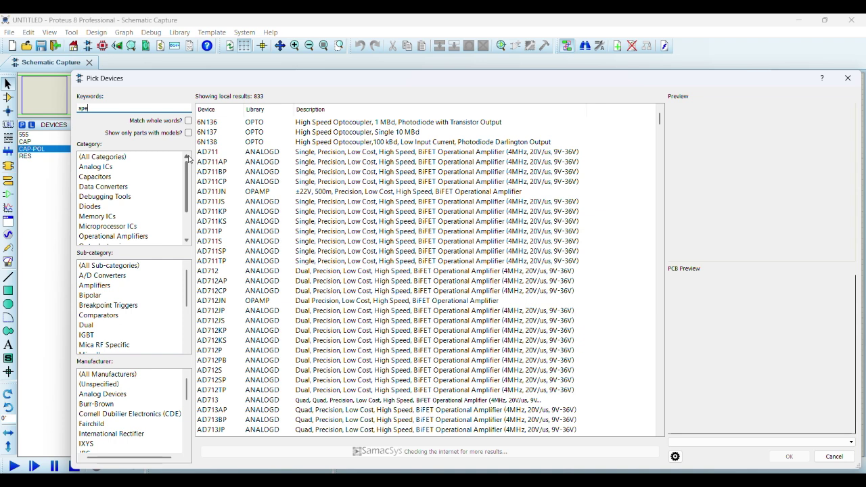
pyautogui.write('ak')
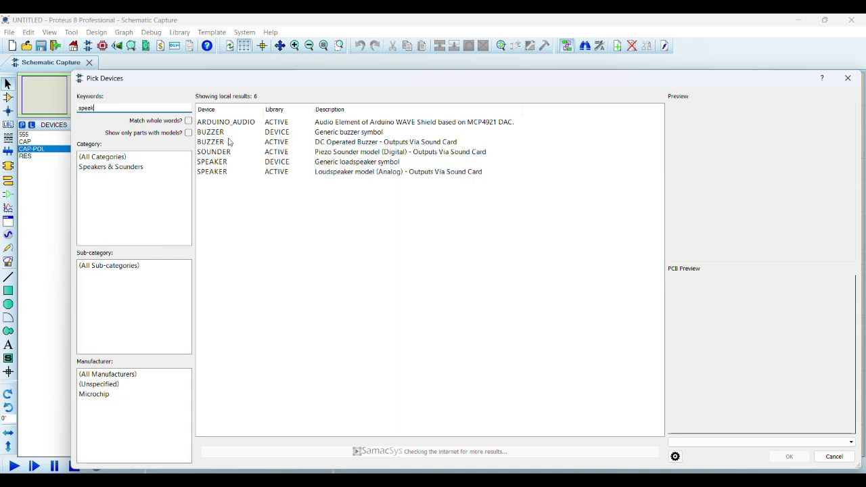
pyautogui.click(218, 152)
pyautogui.click(216, 162)
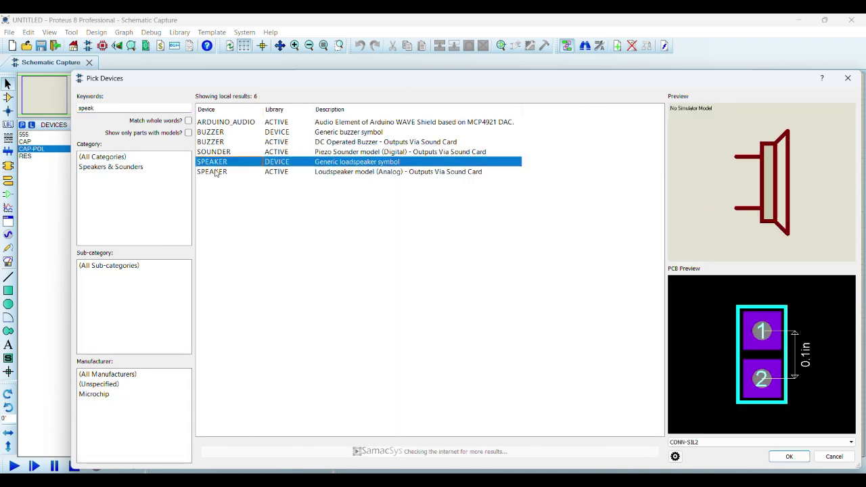
pyautogui.click(217, 172)
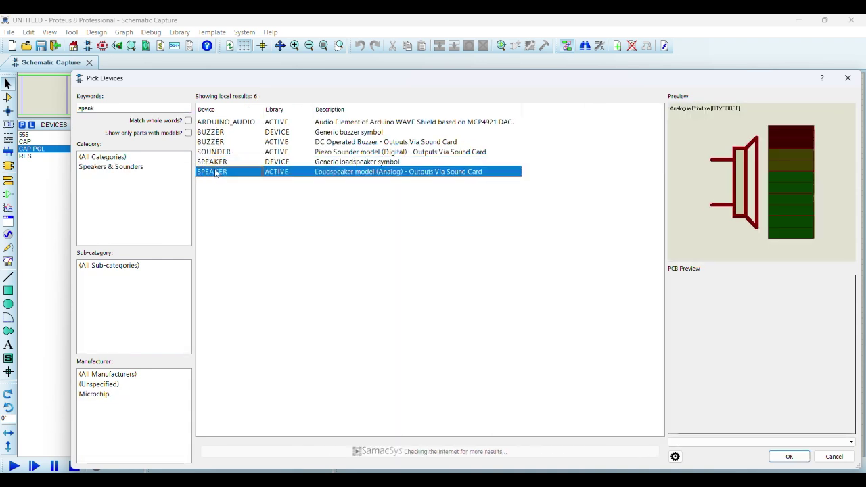
pyautogui.click(783, 456)
pyautogui.click(294, 46)
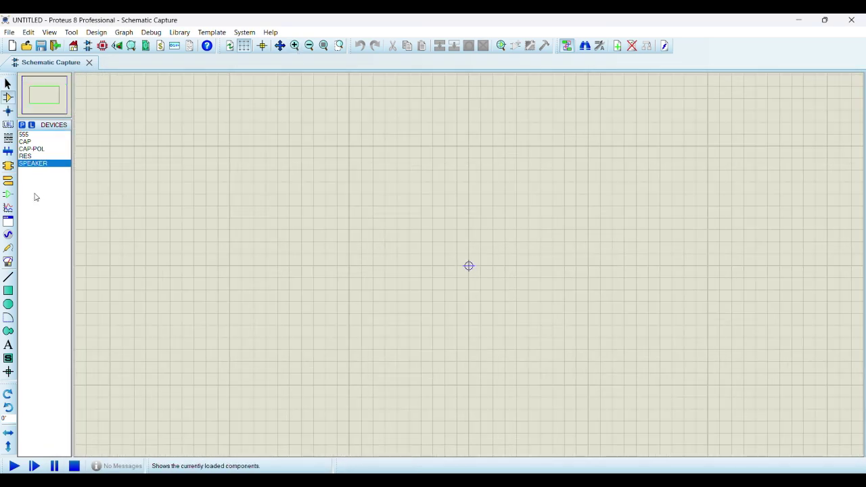
# Step: Place a 555 timer on the schematic and wire its TH pin 6 around the underside to TR pin 2
pyautogui.click(24, 134)
pyautogui.click(215, 205)
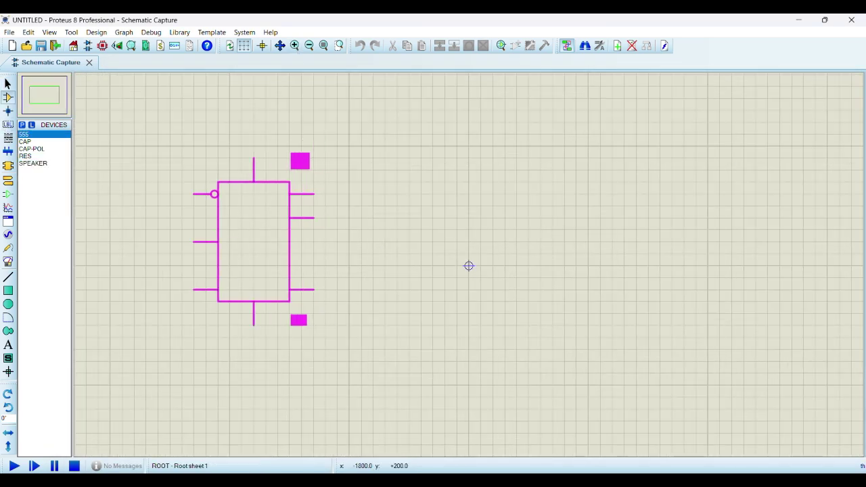
pyautogui.click(260, 249)
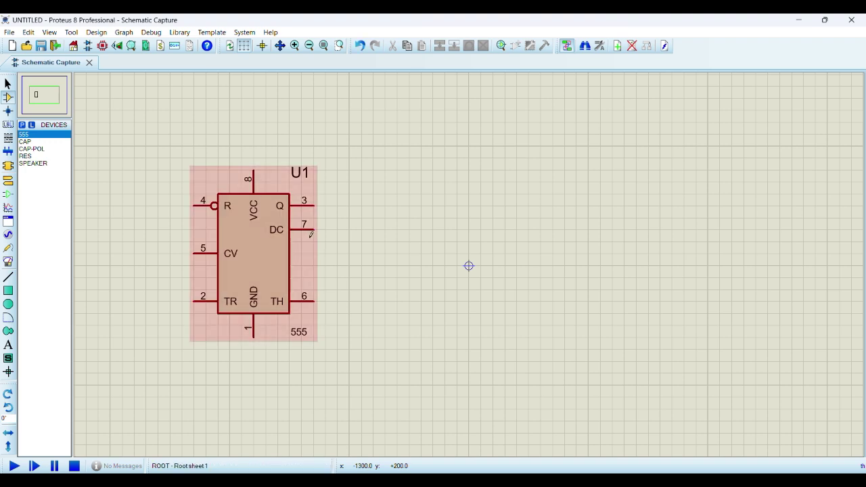
pyautogui.click(314, 301)
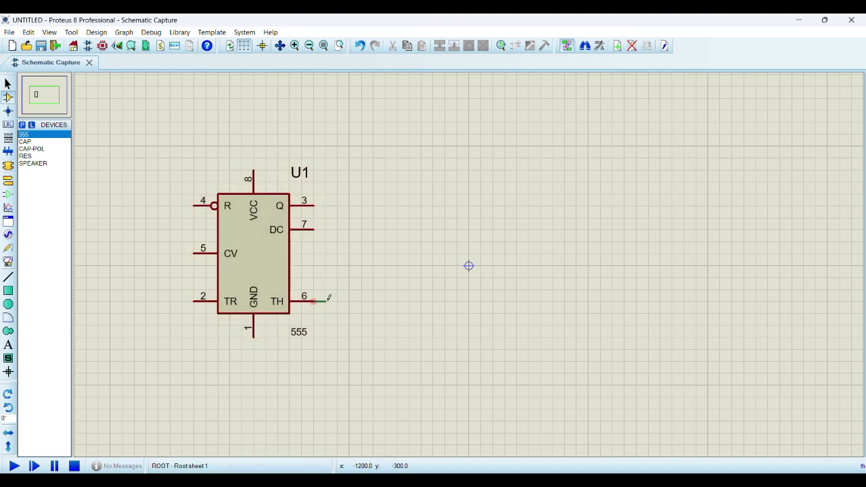
pyautogui.click(192, 301)
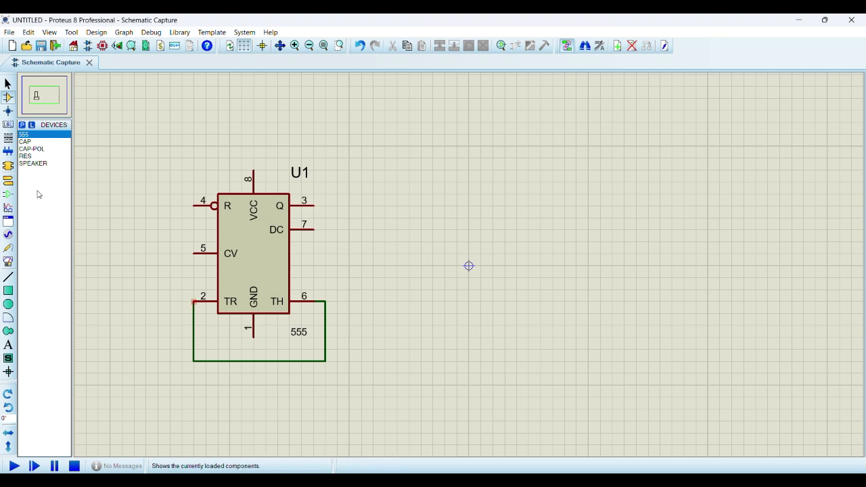
# Step: Place a vertical CAP-POL capacitor to the lower left of the 555 and wire its upper lead to pin 2
pyautogui.click(31, 149)
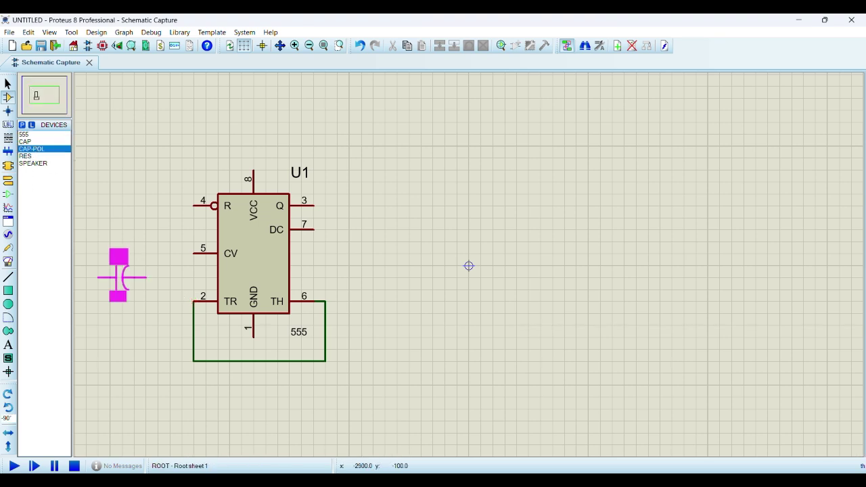
pyautogui.press('KP_Add')
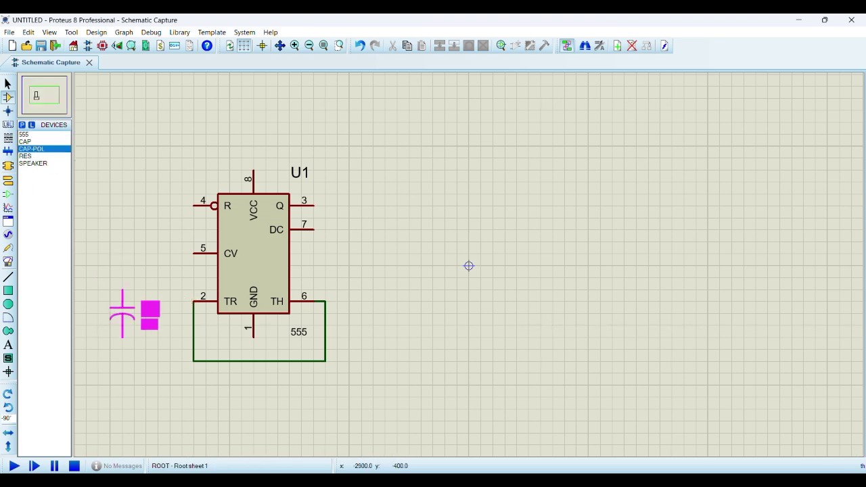
pyautogui.click(146, 337)
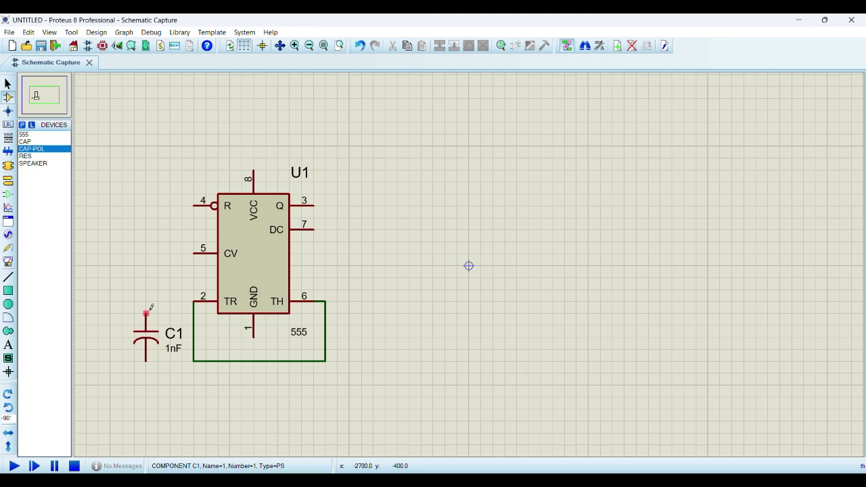
pyautogui.click(146, 313)
pyautogui.click(194, 301)
# Step: Set the polarized capacitor's capacitance to 10uf and wire its lower lead to the 555's GND pin 1
pyautogui.doubleClick(139, 344)
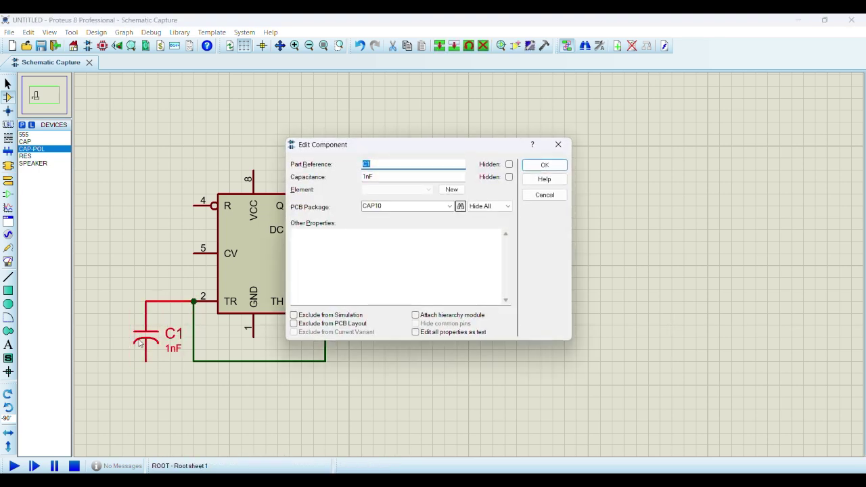
pyautogui.doubleClick(377, 177)
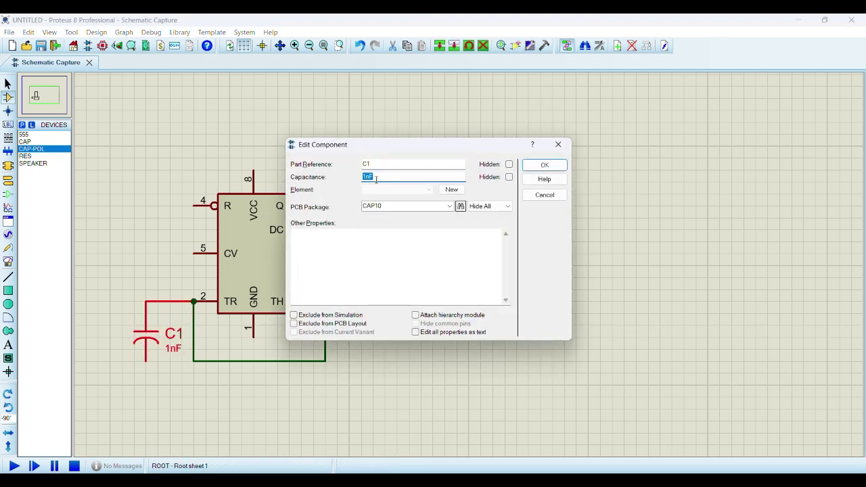
pyautogui.press('Return')
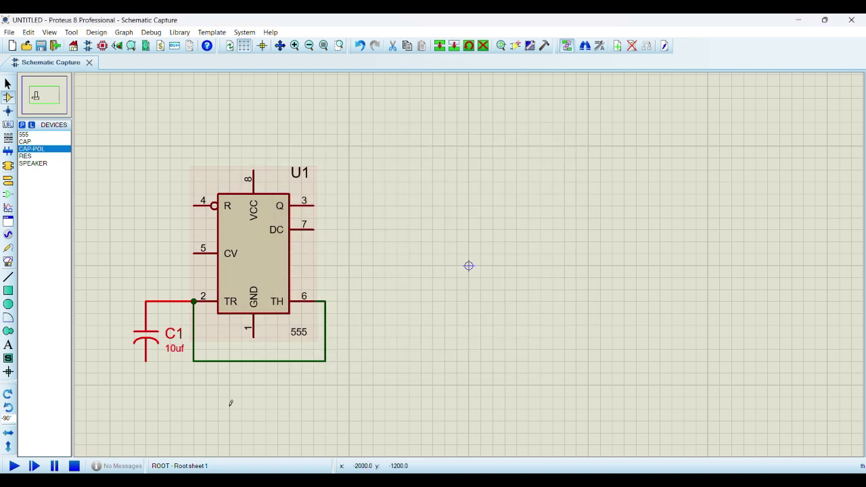
pyautogui.click(254, 337)
pyautogui.click(146, 362)
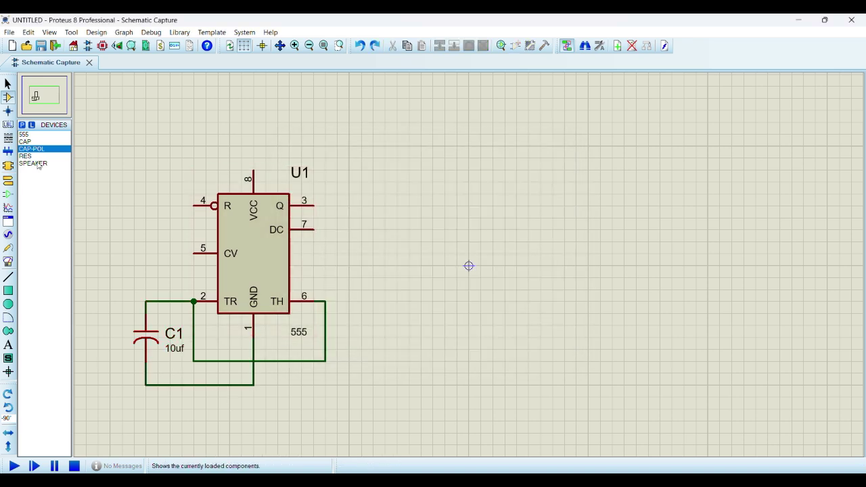
# Step: Place a CAP capacitor left of the 555, wiring its upper lead to CV pin 5 and its lower lead to the ground wire
pyautogui.click(25, 142)
pyautogui.click(114, 285)
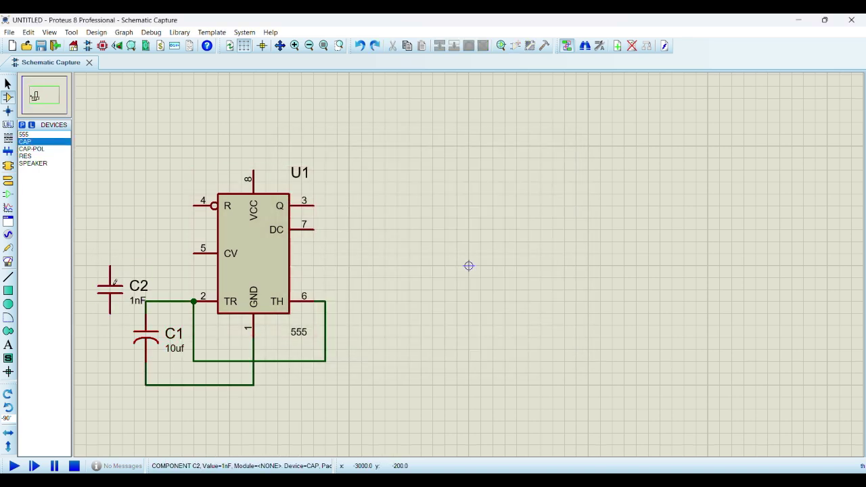
pyautogui.click(109, 267)
pyautogui.click(194, 253)
pyautogui.click(109, 312)
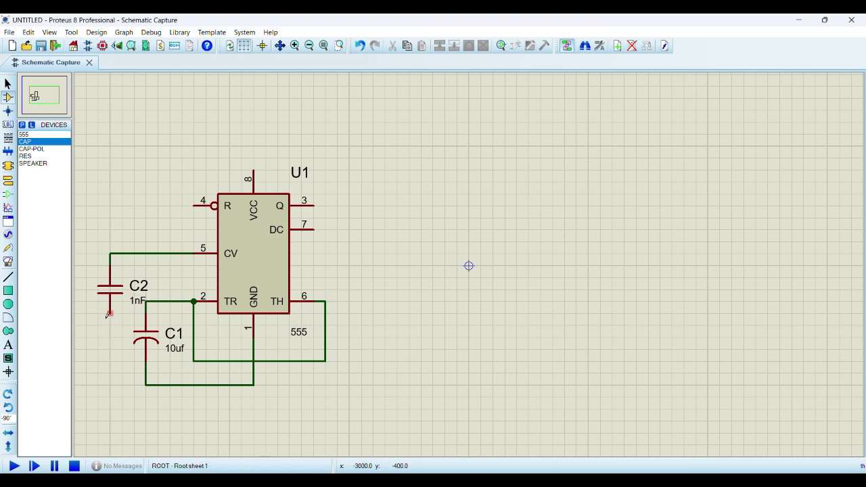
pyautogui.click(146, 385)
# Step: Set the capacitance of the non-polarized capacitor on pin 5 to 100nf
pyautogui.doubleClick(108, 291)
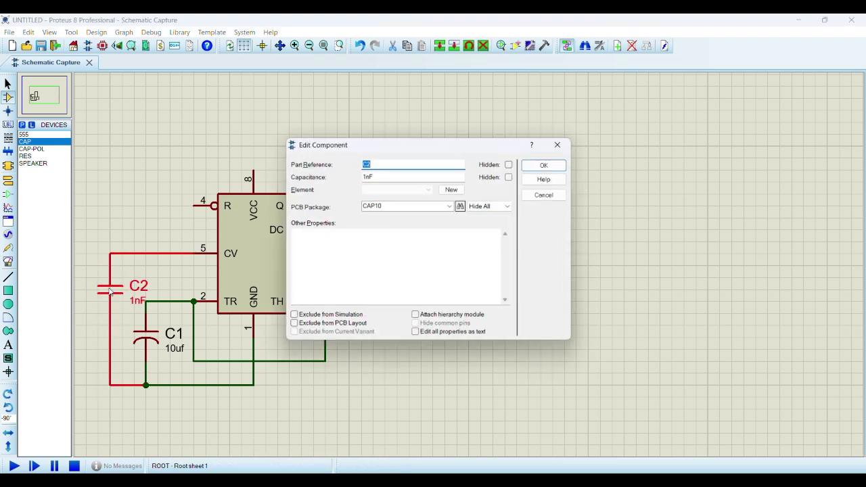
pyautogui.doubleClick(390, 176)
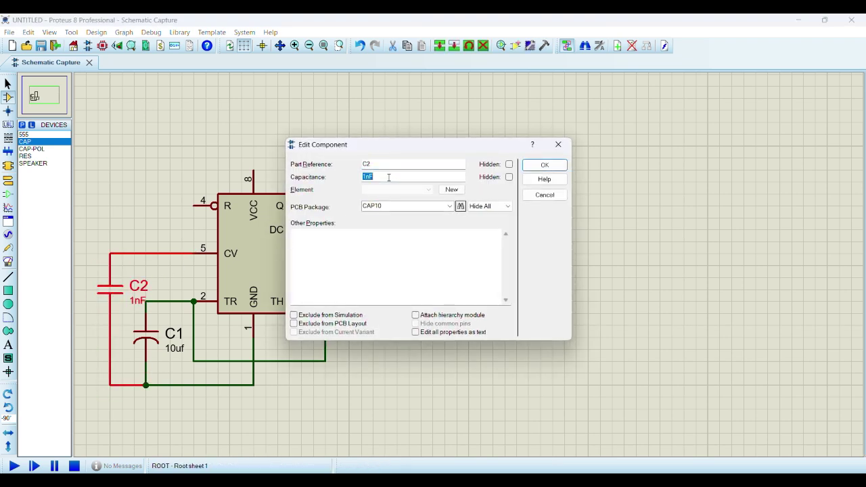
pyautogui.write('100nf')
pyautogui.press('Return')
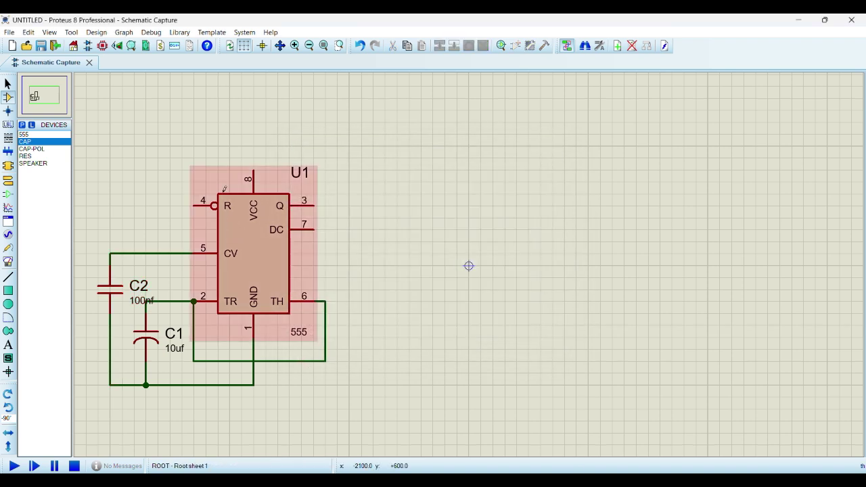
# Step: Wire the 555's reset pin 4 over the top of the chip to VCC pin 8
pyautogui.click(194, 205)
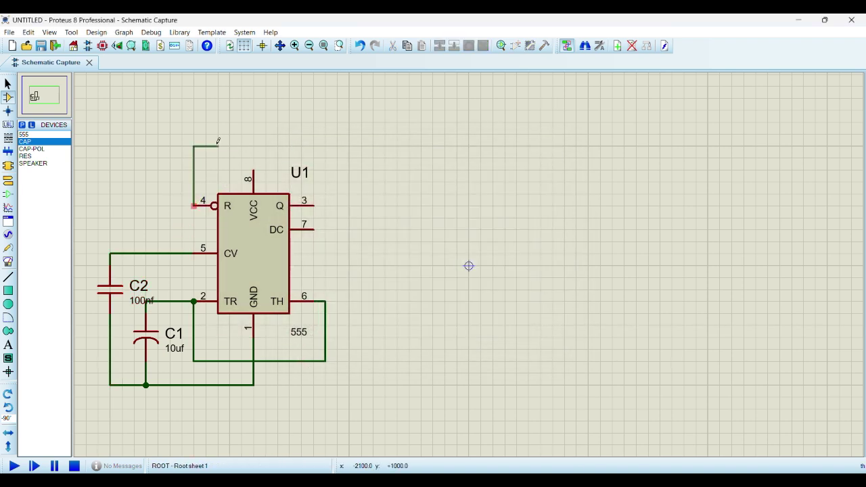
pyautogui.click(255, 163)
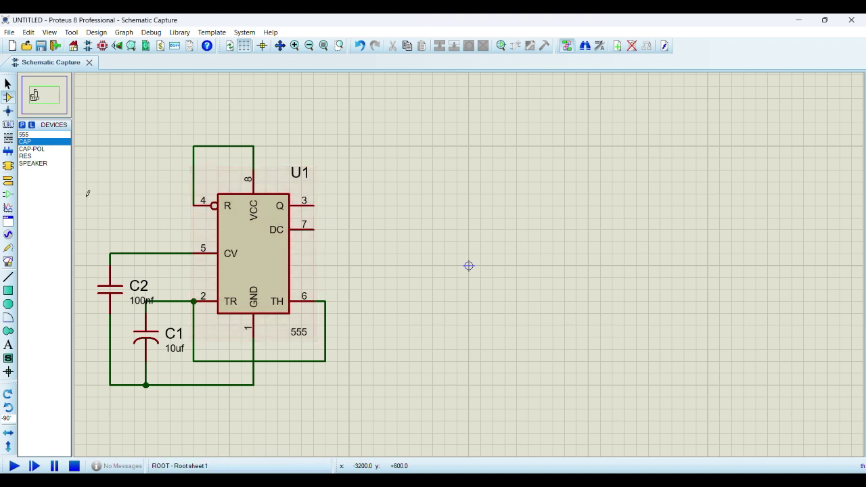
# Step: Place a vertical RES resistor beside the 555, connecting it between DC pin 7 and TH pin 6
pyautogui.click(25, 155)
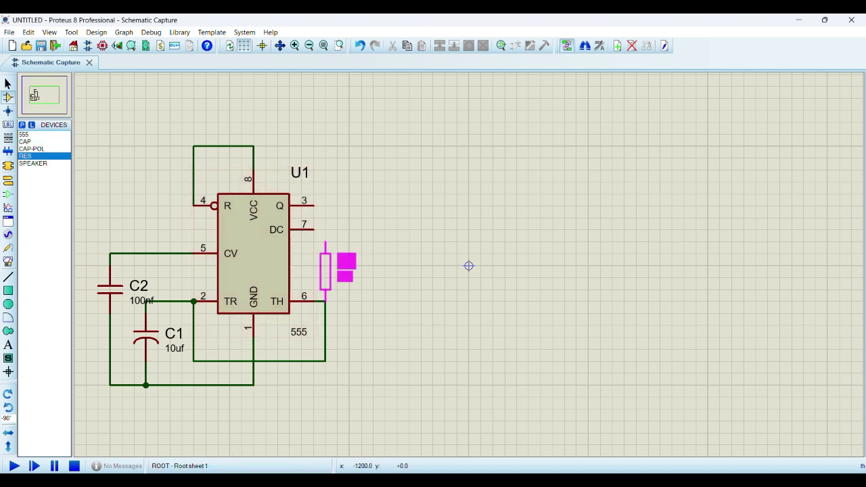
pyautogui.click(325, 270)
pyautogui.click(326, 240)
pyautogui.click(313, 230)
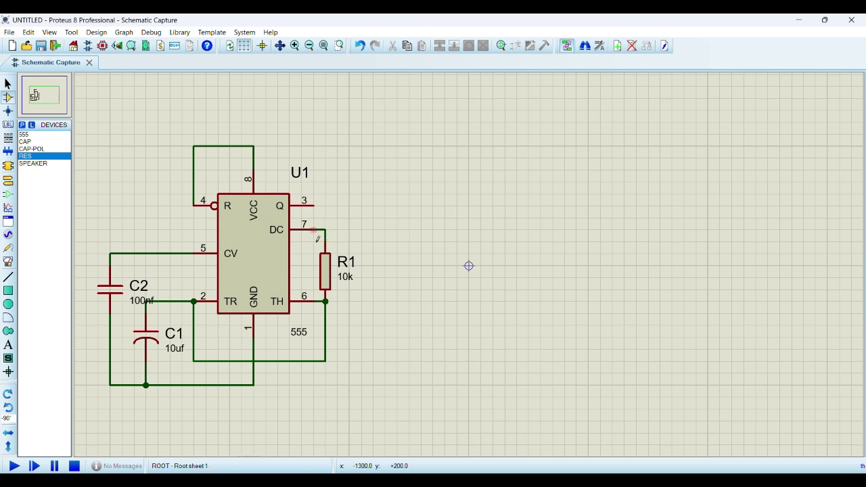
# Step: Set the resistance of the resistor between pins 6 and 7 to 68k
pyautogui.doubleClick(328, 277)
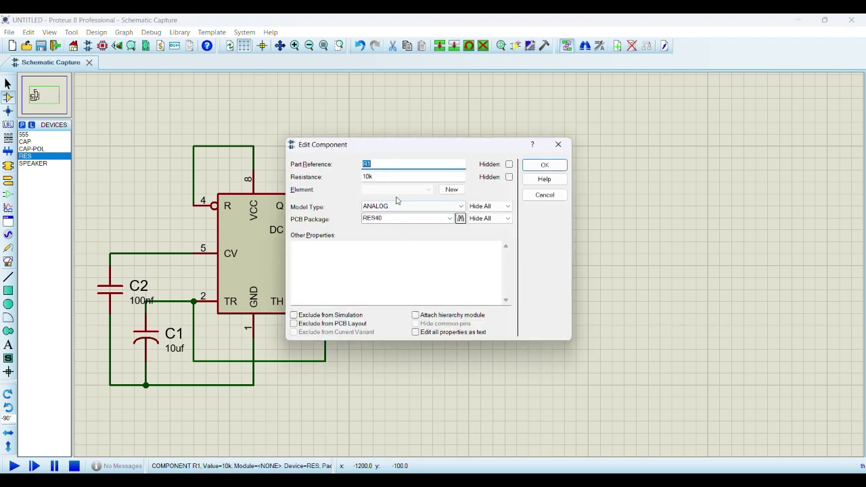
pyautogui.press('Tab')
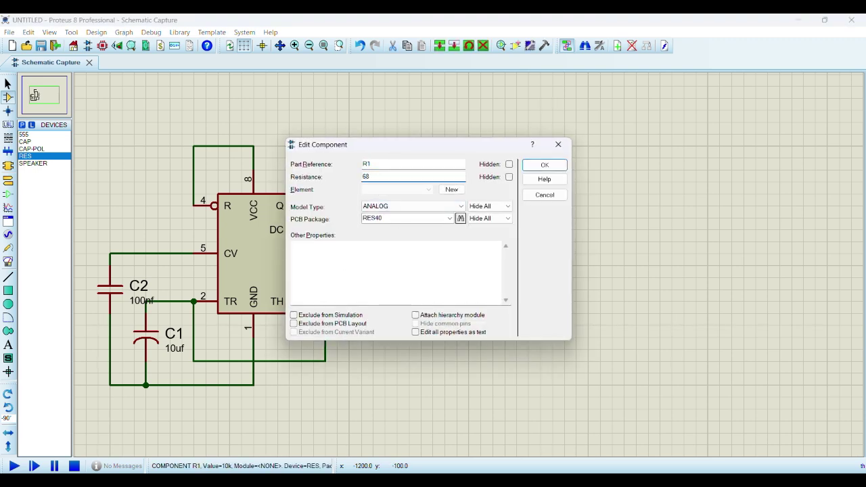
pyautogui.write('68k')
pyautogui.press('Return')
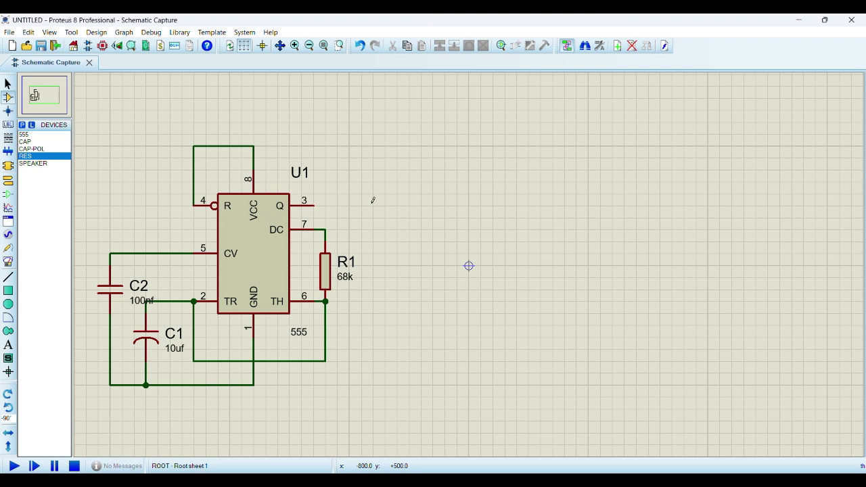
# Step: Place a second RES resistor above the 68k one, wiring its lower lead to the pin 7 wire and its upper lead to the VCC wire
pyautogui.click(301, 175)
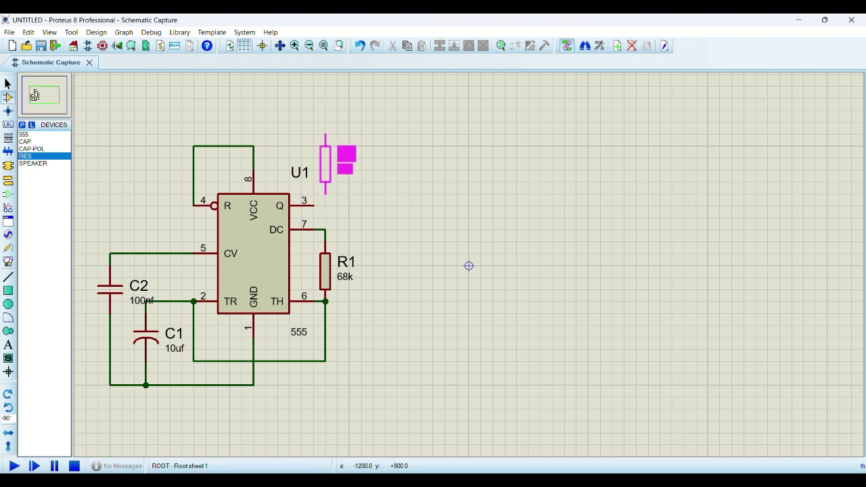
pyautogui.click(325, 164)
pyautogui.click(325, 195)
pyautogui.click(325, 230)
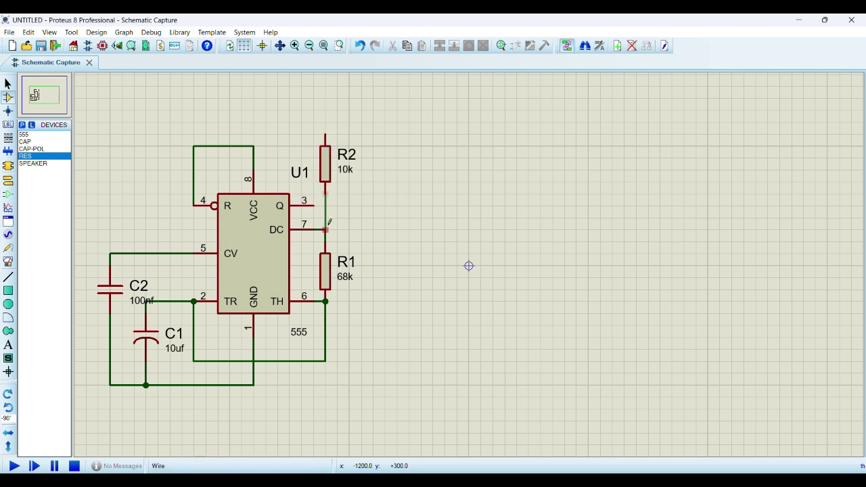
pyautogui.click(324, 133)
pyautogui.click(253, 146)
# Step: Set the resistance of resistor R2, above the 68k one, to 1k
pyautogui.doubleClick(325, 164)
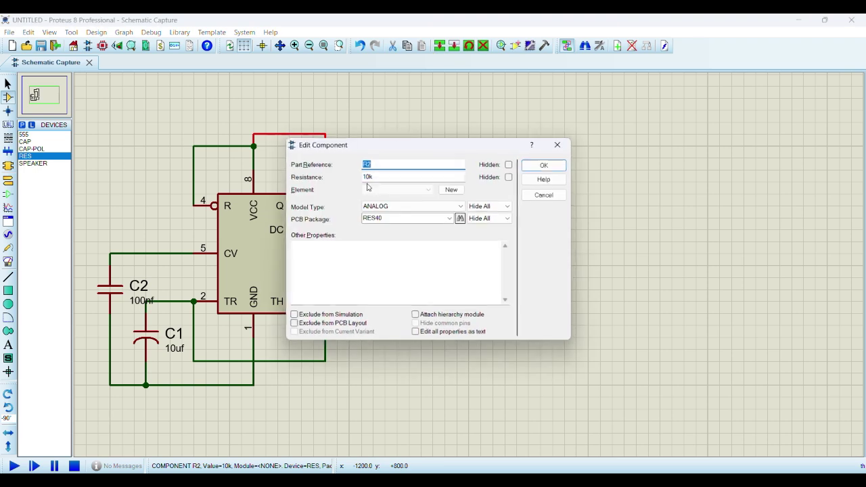
pyautogui.click(389, 178)
pyautogui.doubleClick(389, 178)
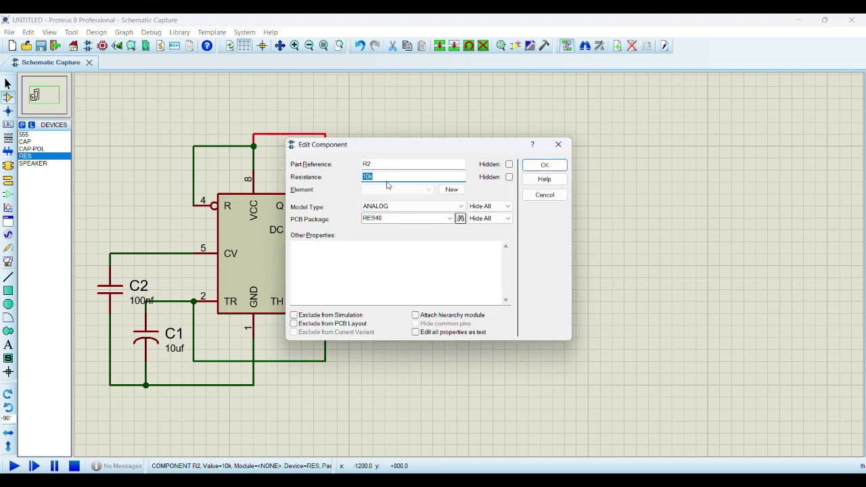
pyautogui.write('1k')
pyautogui.press('Return')
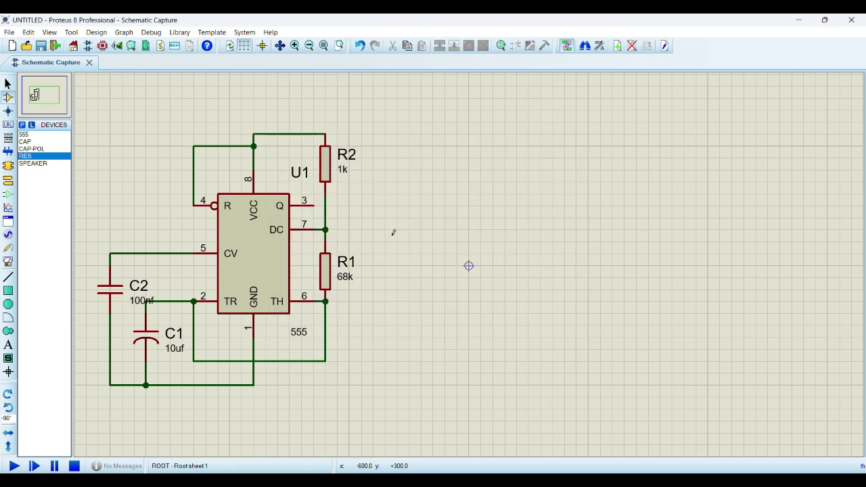
# Step: Place a second 555 upright to the right of the first and wire its CV pin 5 to the first chip's Q pin 3
pyautogui.click(25, 134)
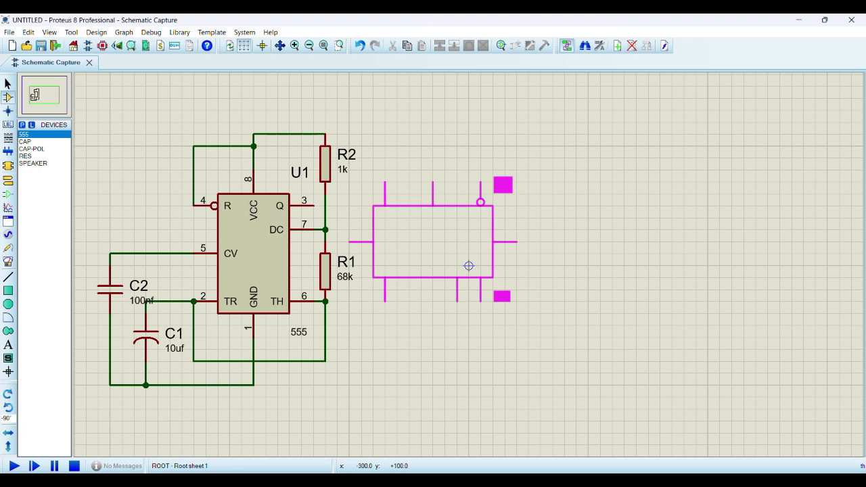
pyautogui.press('KP_Subtract')
pyautogui.press('KP_Subtract')
pyautogui.press('KP_Subtract')
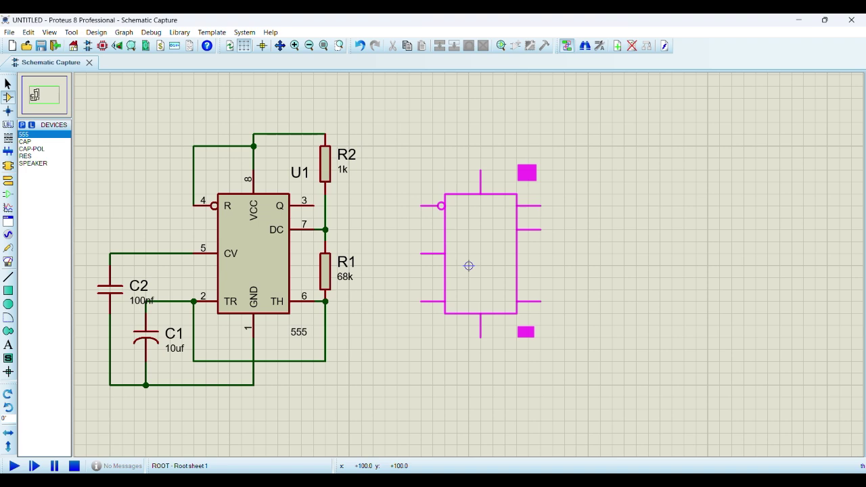
pyautogui.click(468, 266)
pyautogui.click(410, 254)
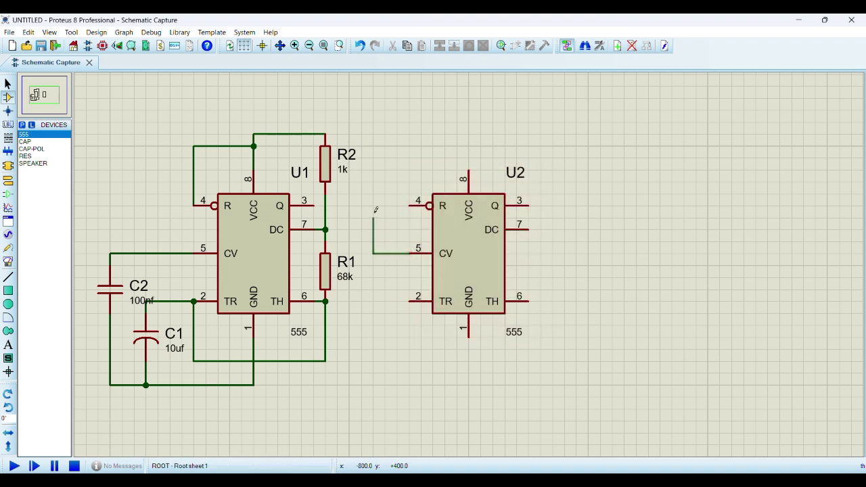
pyautogui.click(318, 205)
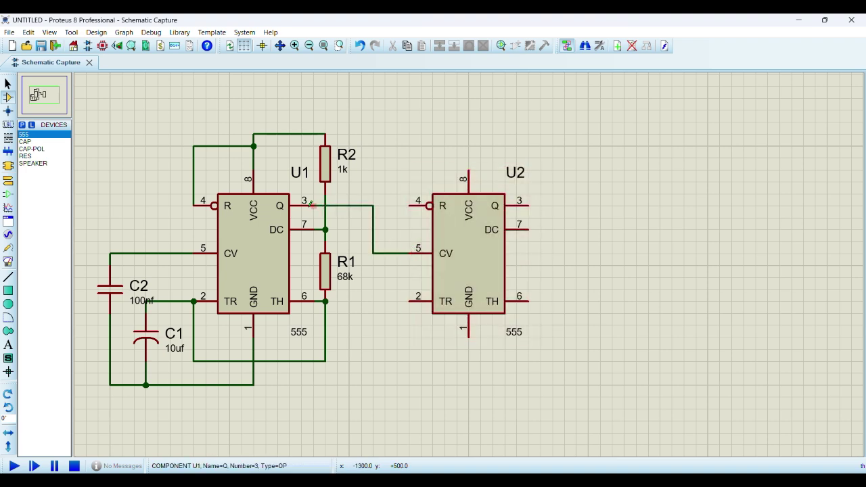
# Step: Wire U2's reset pin 4 over the chip to VCC pin 8, and join that wire to the VCC line above R2
pyautogui.click(410, 205)
pyautogui.click(468, 173)
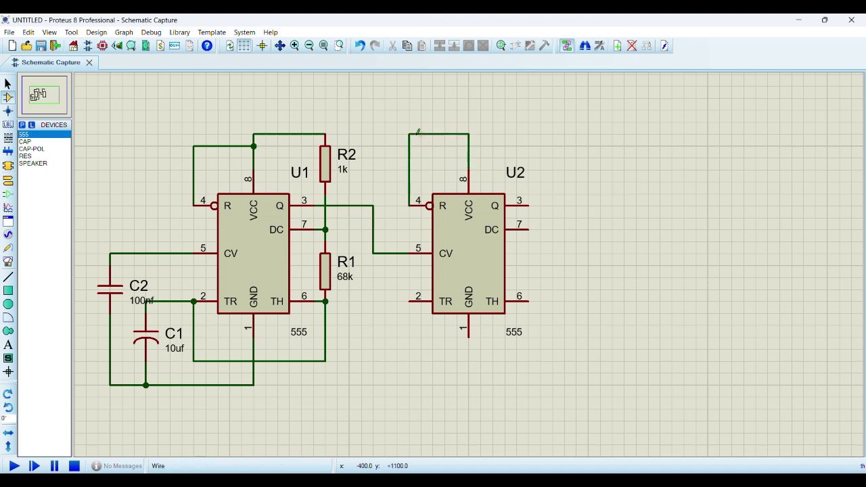
pyautogui.click(409, 134)
pyautogui.click(326, 134)
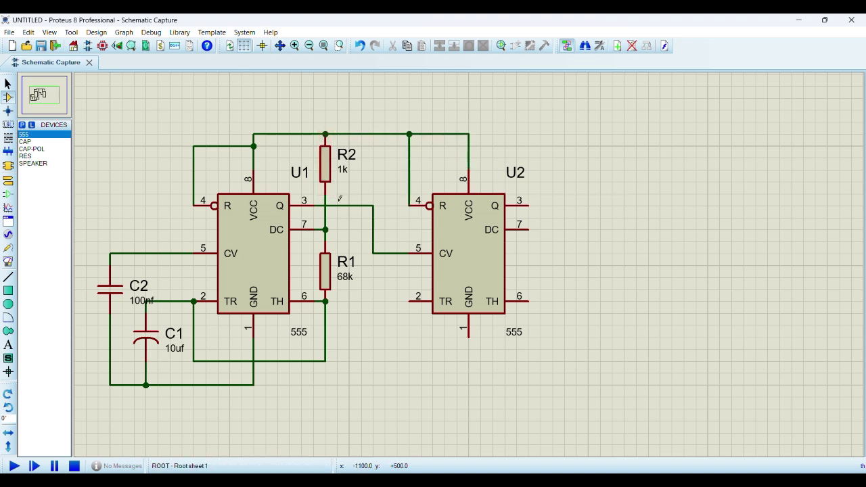
# Step: Wire U2's TH pin 6 underneath the chip to its TR pin 2
pyautogui.click(528, 301)
pyautogui.click(529, 349)
pyautogui.click(410, 349)
pyautogui.click(409, 301)
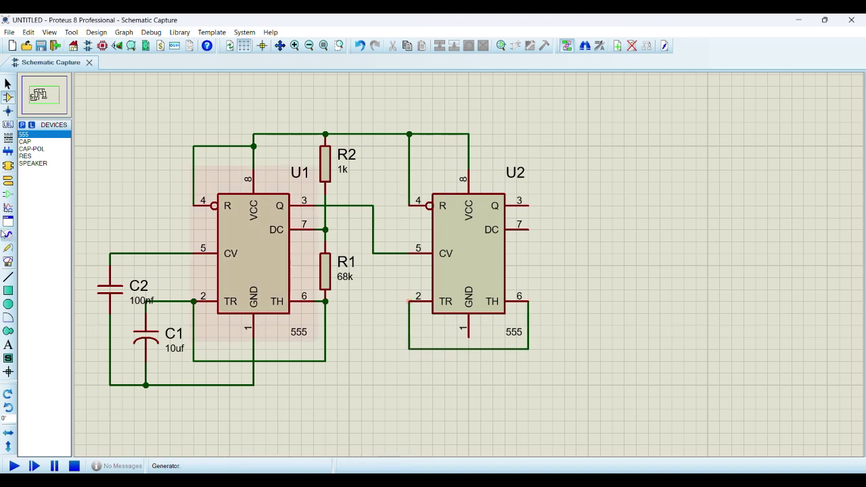
# Step: Place a vertical CAP capacitor between the two chips, below U2's pin 2, and wire its upper lead to that pin
pyautogui.click(25, 142)
pyautogui.press('KP_Subtract')
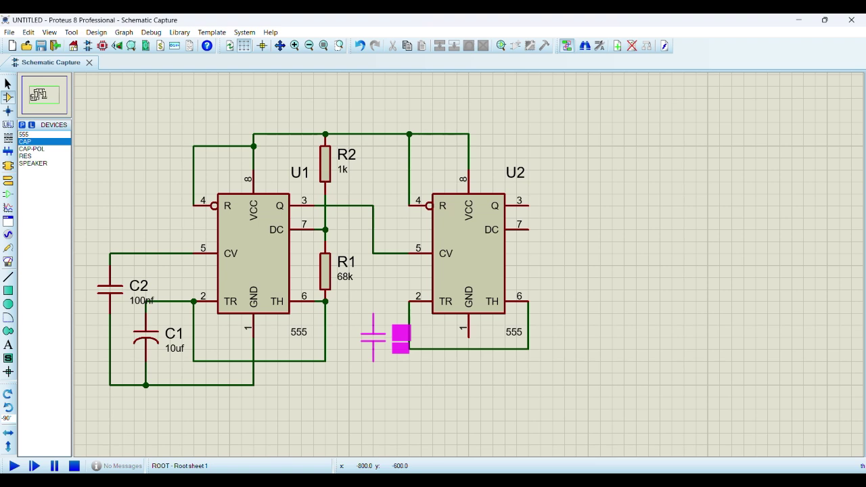
pyautogui.click(400, 336)
pyautogui.click(373, 313)
pyautogui.click(408, 301)
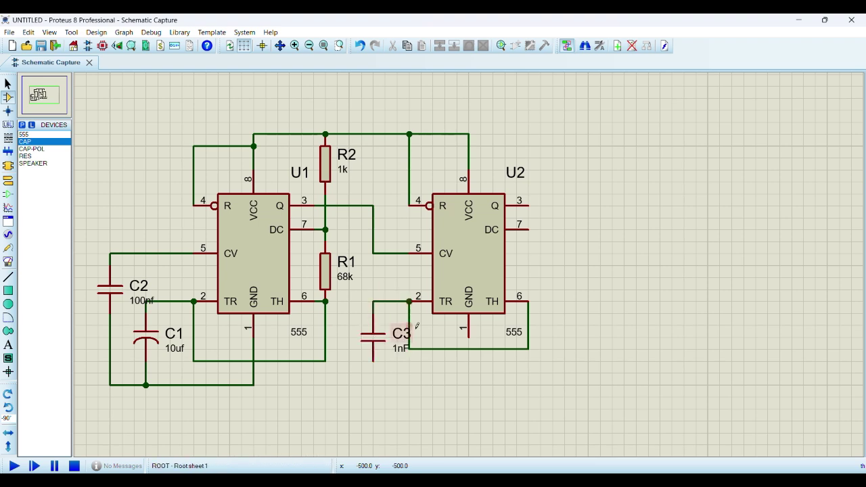
# Step: Wire U2's GND pin 1 and the lower lead of capacitor C3 to the common ground wire along the bottom of the circuit
pyautogui.click(469, 336)
pyautogui.click(254, 385)
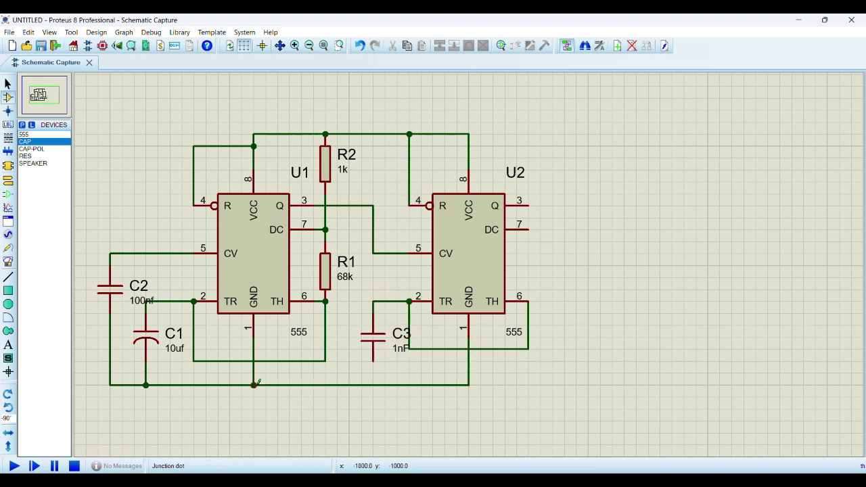
pyautogui.click(373, 360)
pyautogui.click(373, 385)
# Step: Set the capacitance of C3 to 100nf
pyautogui.doubleClick(373, 336)
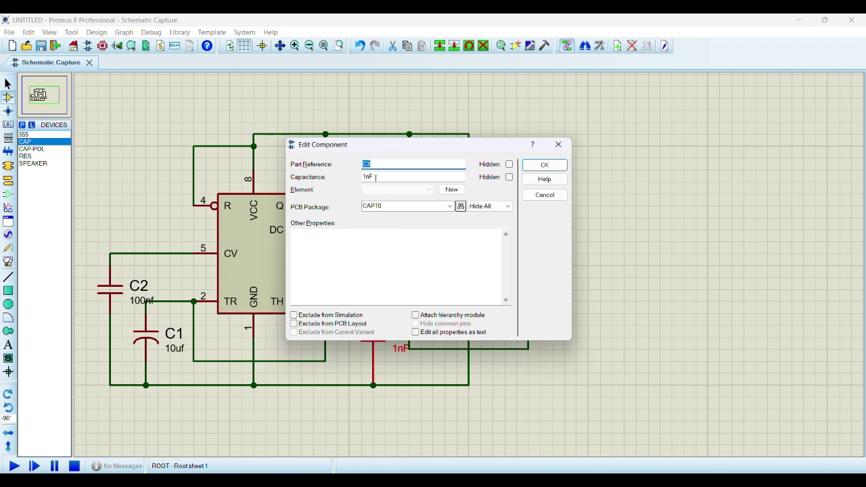
pyautogui.doubleClick(374, 176)
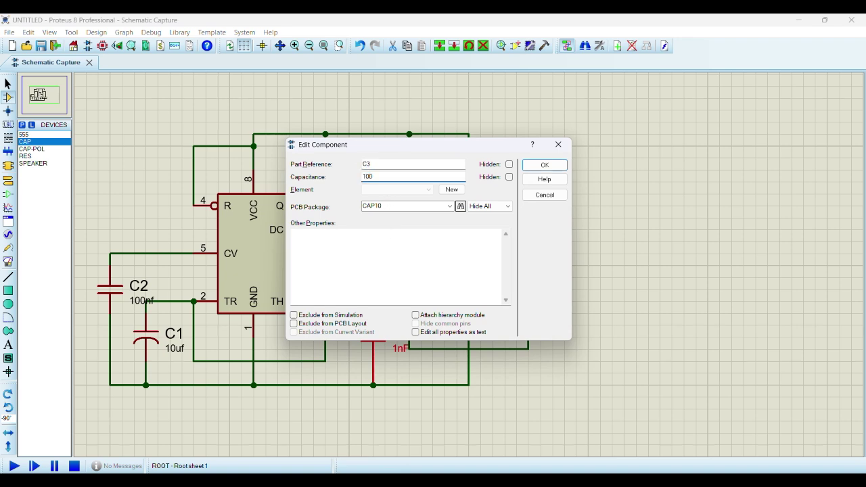
pyautogui.press('Return')
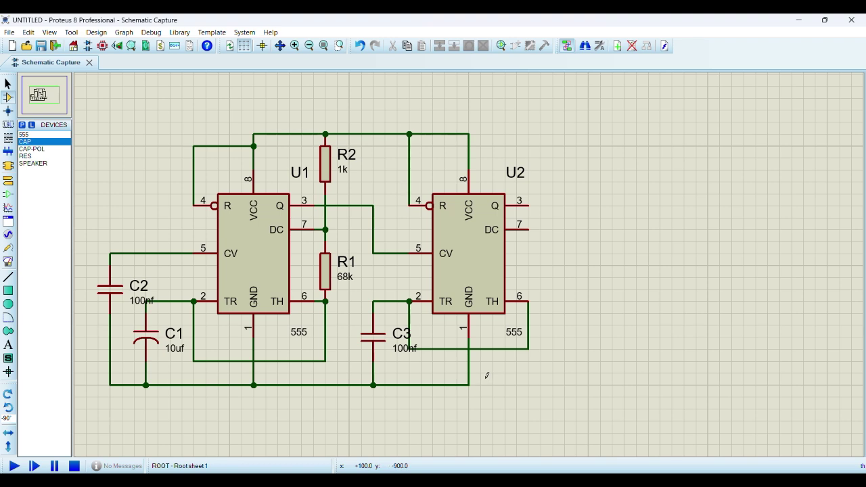
# Step: Place a vertical 10k RES resistor beside U2, connecting it between DC pin 7 and TH pin 6
pyautogui.click(27, 156)
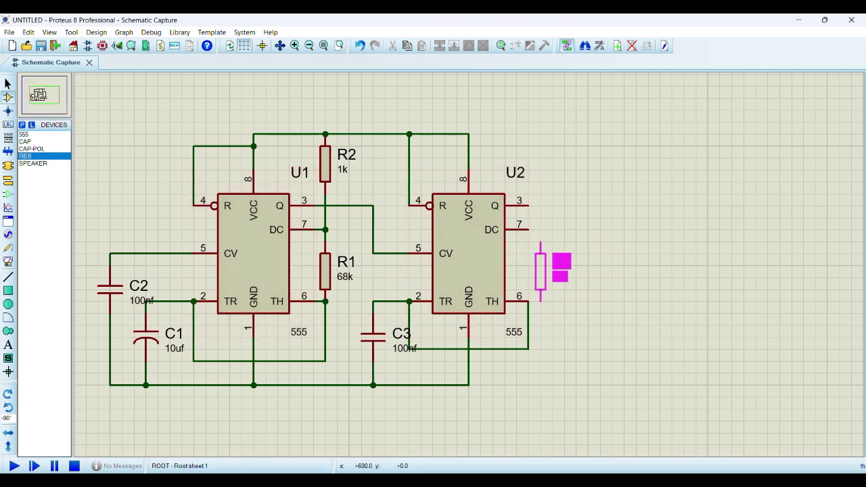
pyautogui.click(540, 268)
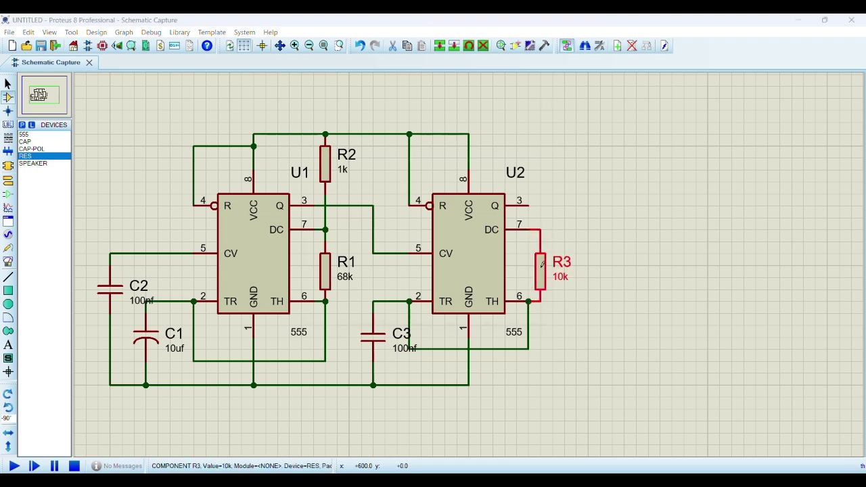
pyautogui.doubleClick(541, 271)
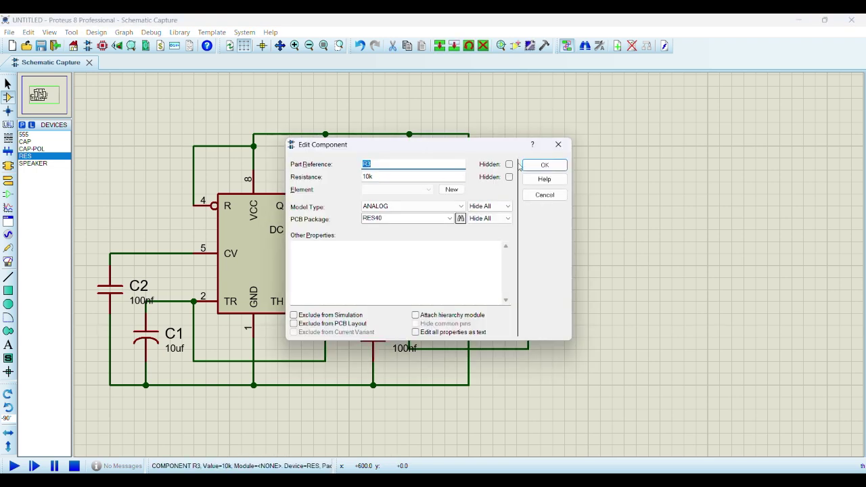
pyautogui.click(541, 166)
# Step: Place another 10k RES resistor above R3, wiring its upper lead to the VCC line and its lower lead to U2's pin 7 wire
pyautogui.click(540, 162)
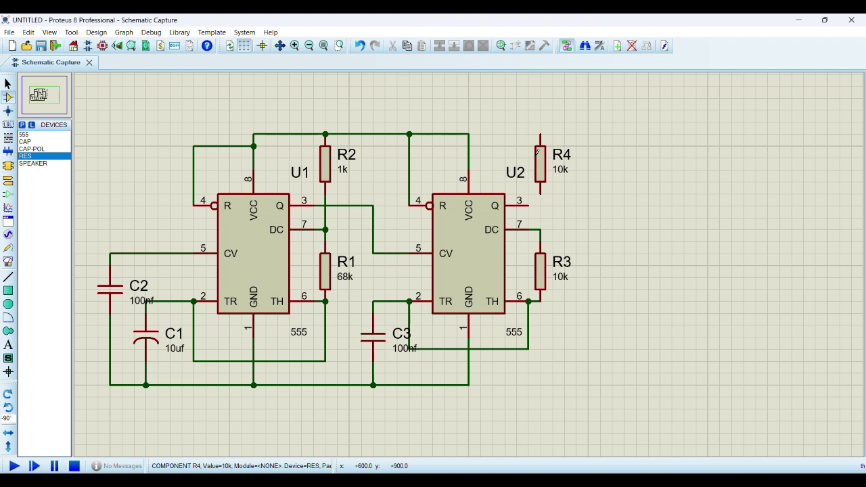
pyautogui.click(469, 134)
pyautogui.click(540, 134)
pyautogui.click(540, 194)
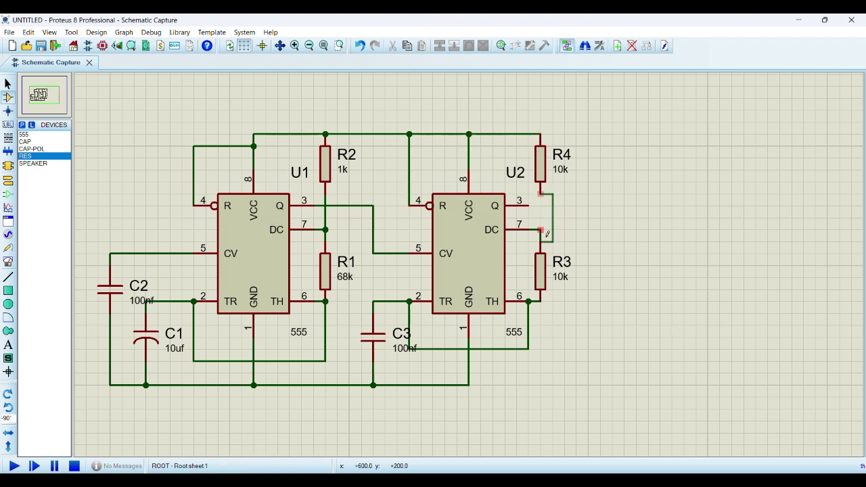
pyautogui.click(540, 230)
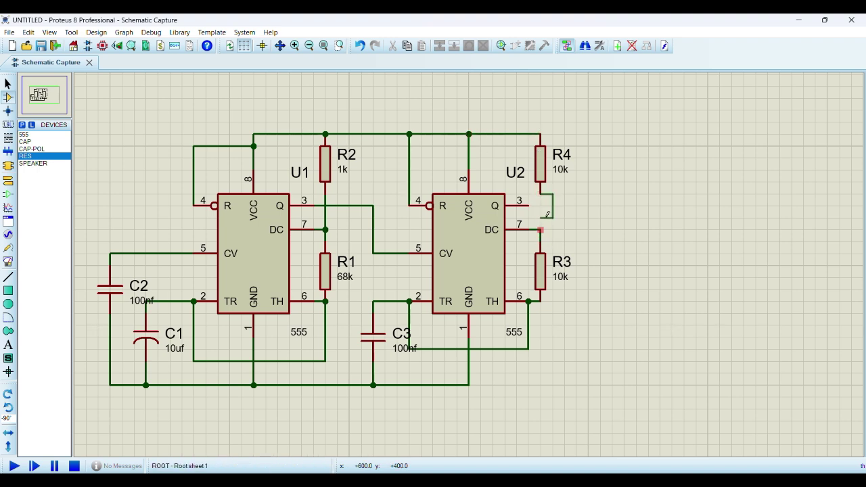
pyautogui.doubleClick(541, 169)
pyautogui.click(545, 166)
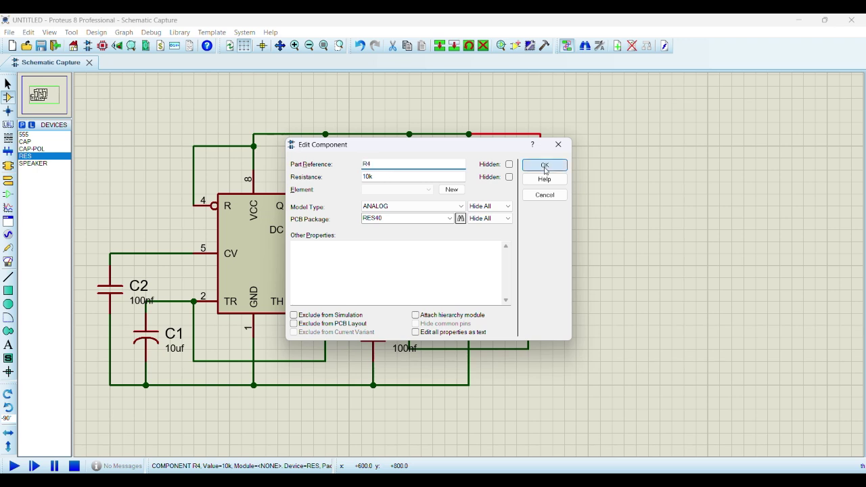
pyautogui.rightClick(655, 246)
pyautogui.click(697, 278)
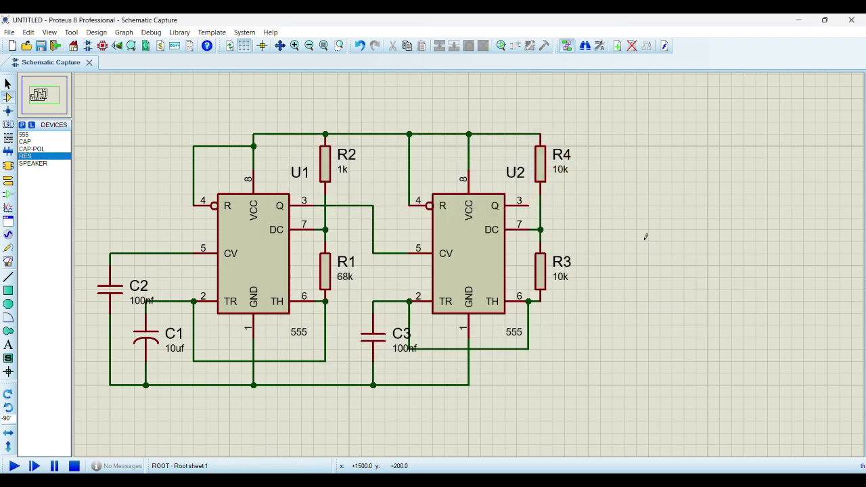
# Step: Place a vertical CAP-POL capacitor to the right of R3 and wire its upper lead to U2's Q pin 3
pyautogui.click(57, 149)
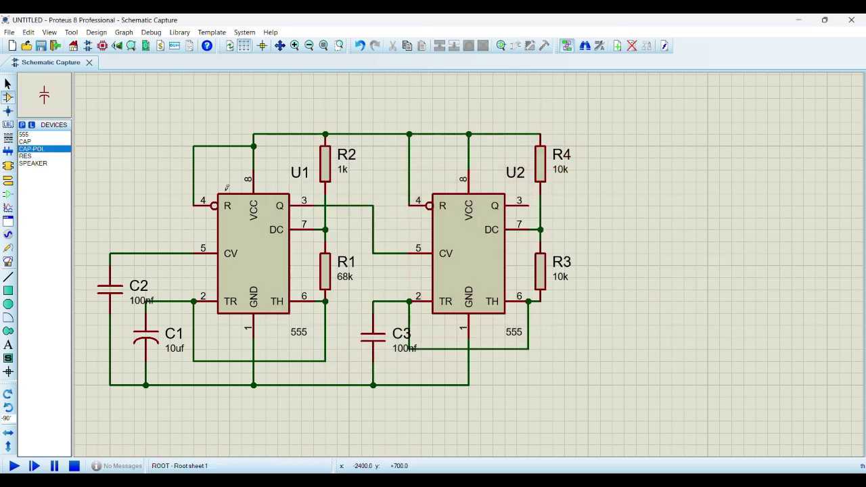
pyautogui.click(612, 237)
pyautogui.click(612, 219)
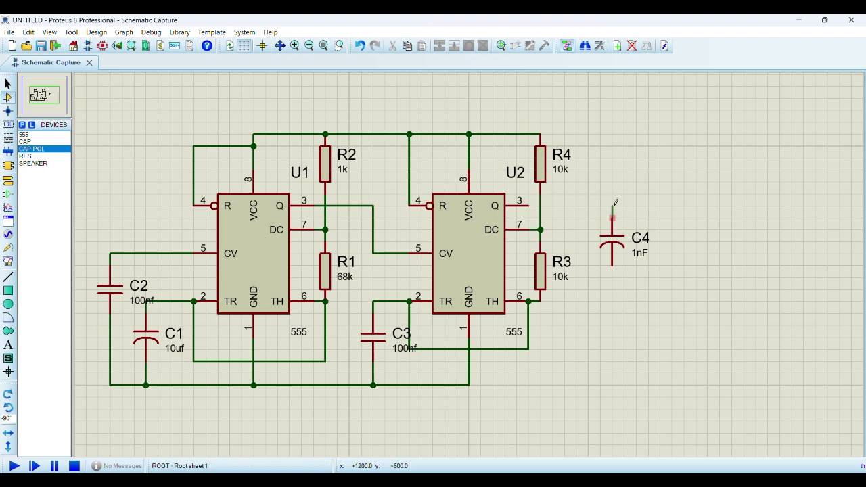
pyautogui.click(527, 205)
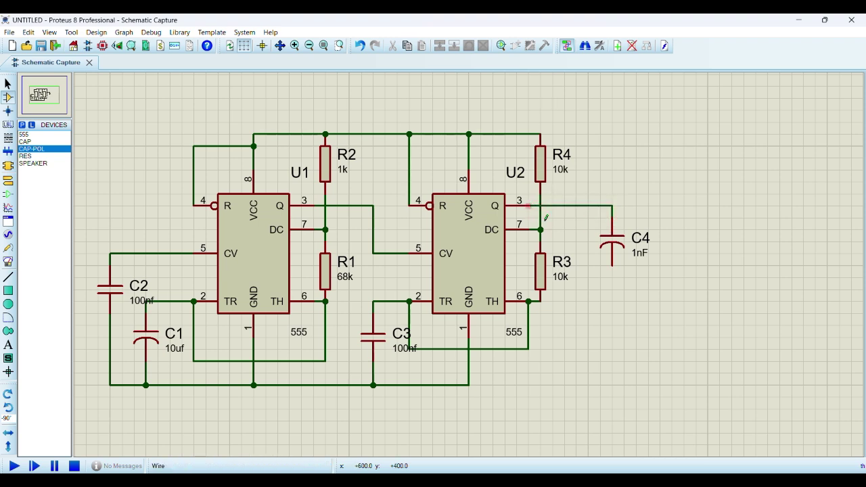
# Step: Set the capacitance of polarized capacitor C4 to 10uf
pyautogui.doubleClick(611, 249)
pyautogui.doubleClick(379, 178)
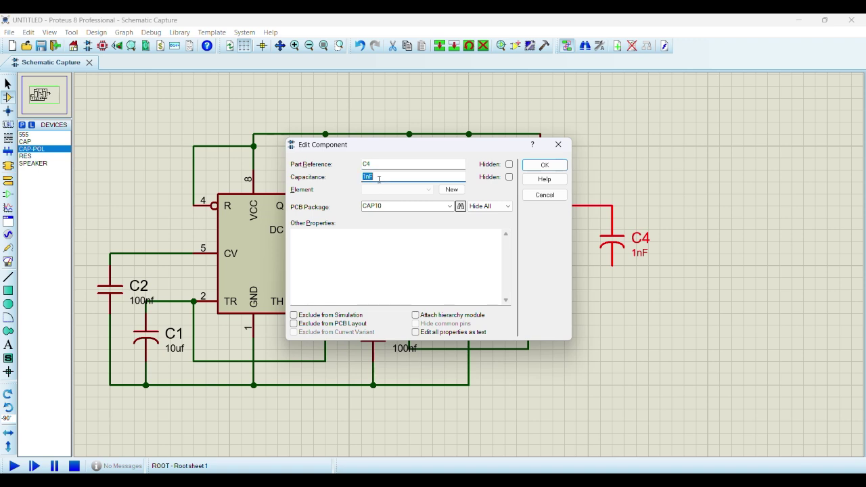
pyautogui.press('Return')
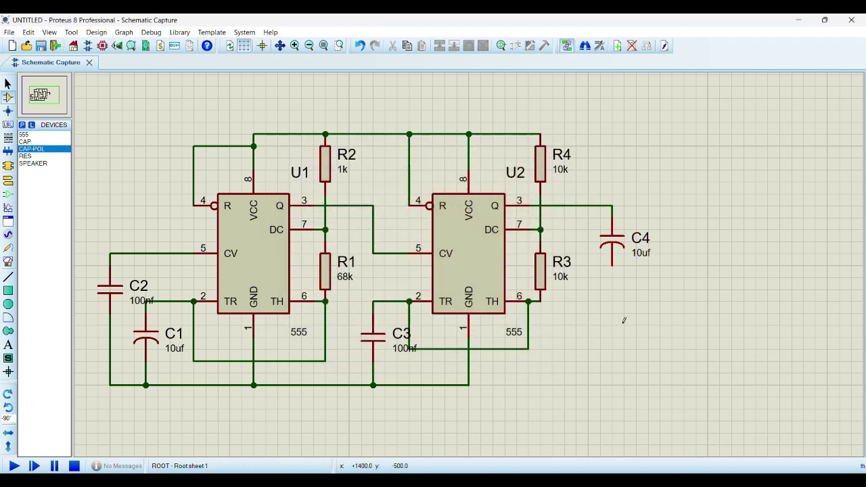
# Step: Place the SPEAKER below C4, wiring its upper terminal to C4's lower lead and its lower terminal to the common ground wire
pyautogui.click(40, 167)
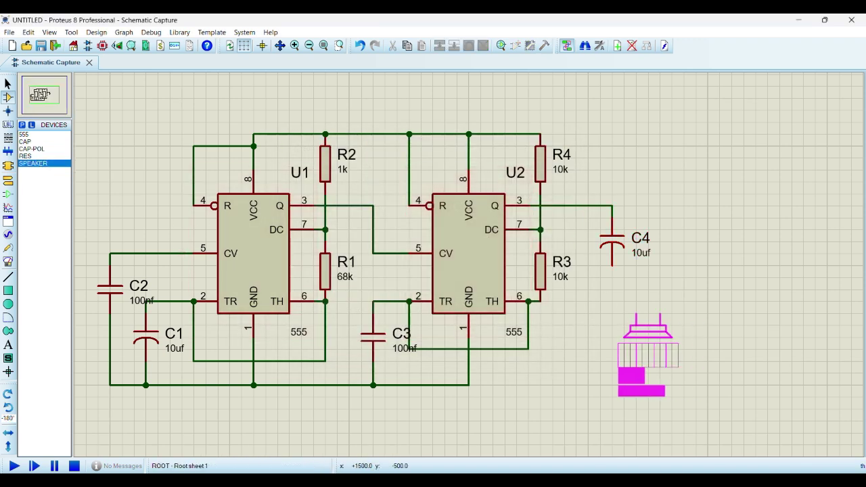
pyautogui.press('KP_Add')
pyautogui.click(613, 288)
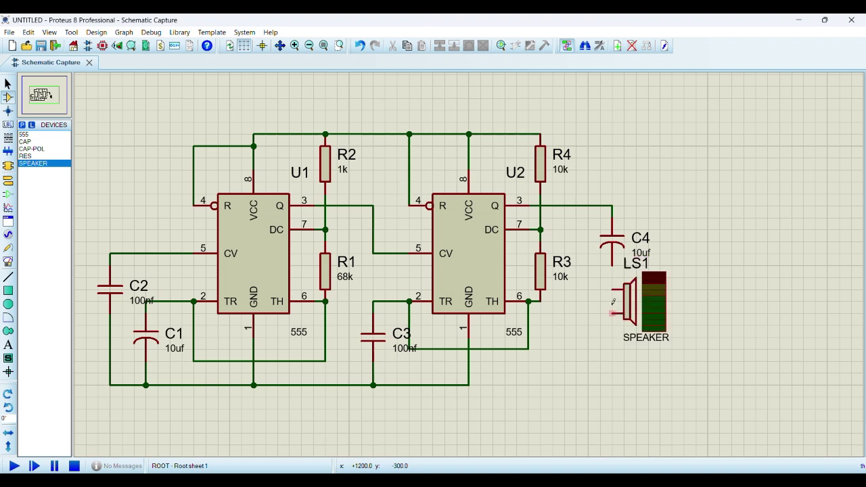
pyautogui.click(612, 289)
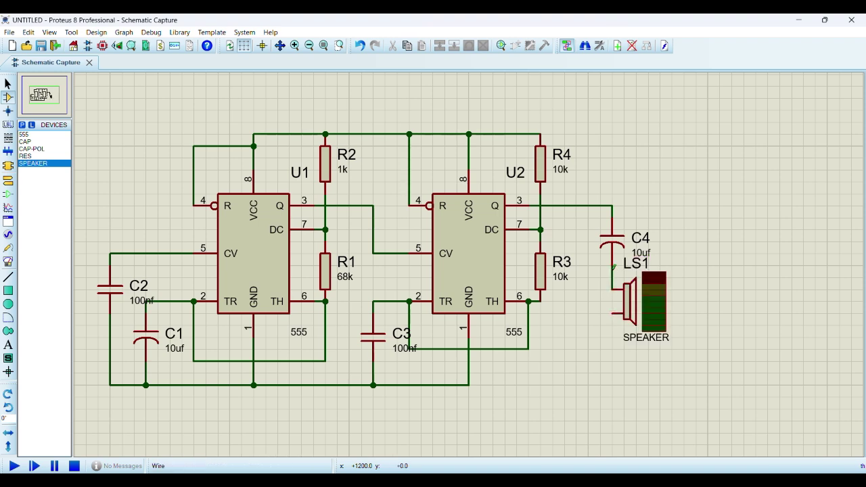
pyautogui.click(612, 313)
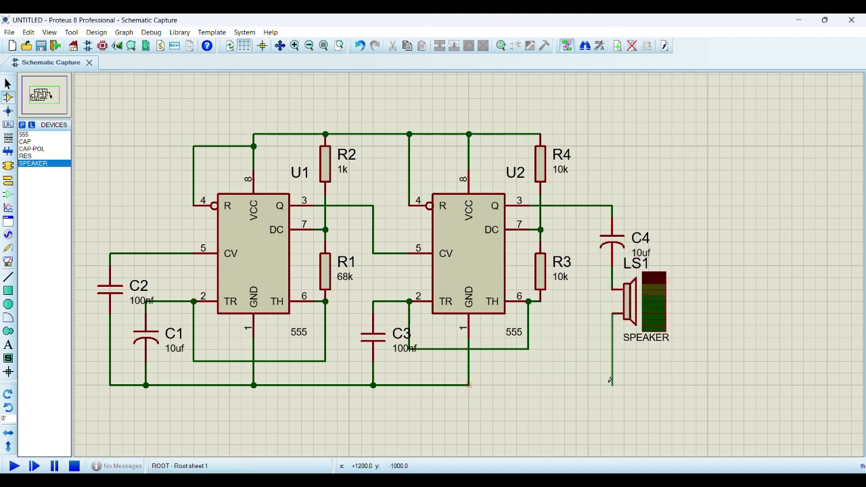
pyautogui.click(469, 385)
# Step: Place a GROUND terminal on the common ground wire directly below C3
pyautogui.click(8, 180)
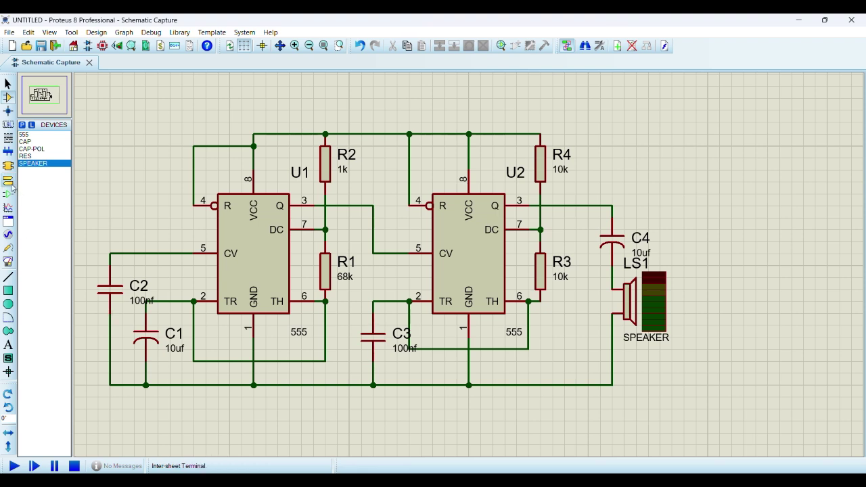
pyautogui.click(29, 170)
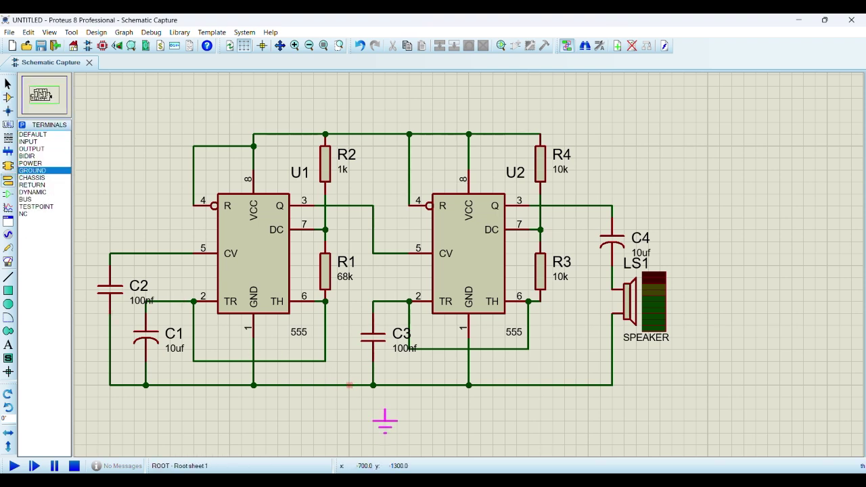
pyautogui.click(373, 399)
# Step: Attach a DC generator to the corner of the wire feeding U1's R pin 4 and name it 9v
pyautogui.click(8, 234)
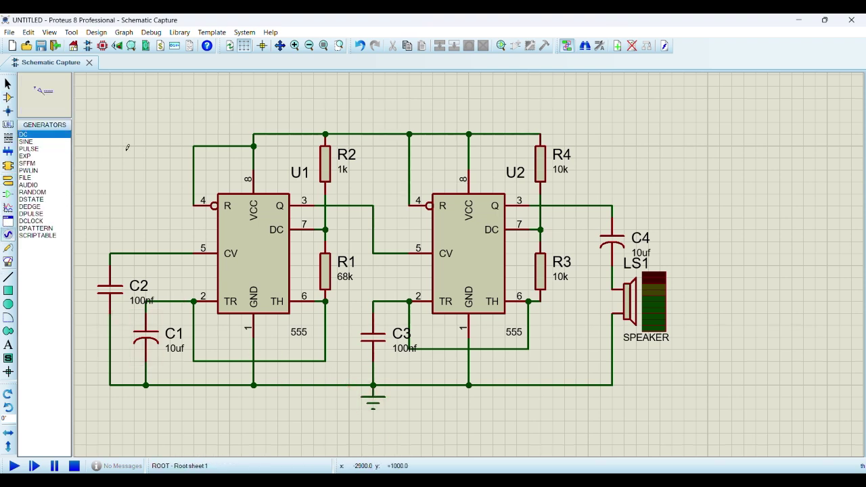
pyautogui.click(195, 147)
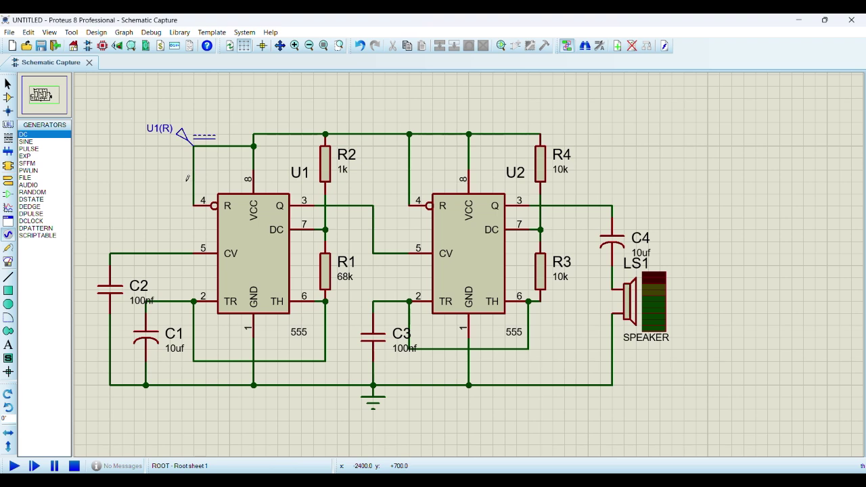
pyautogui.doubleClick(184, 136)
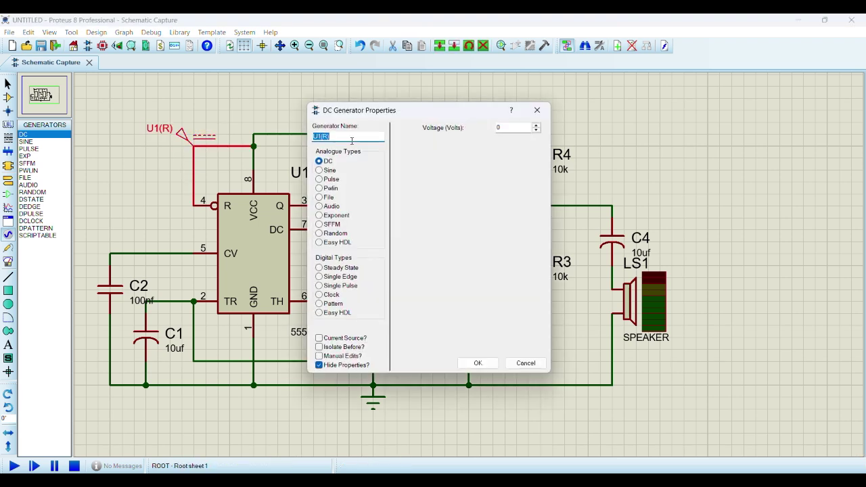
pyautogui.write('9v')
pyautogui.click(524, 127)
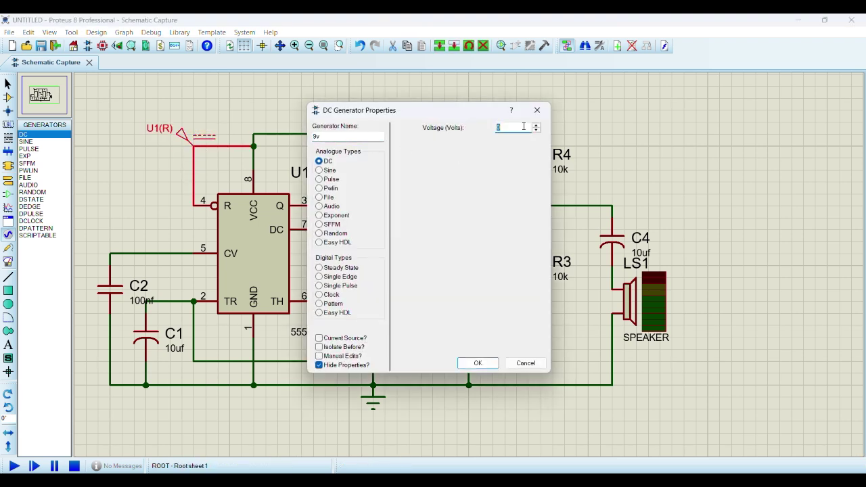
pyautogui.press('Return')
pyautogui.rightClick(172, 187)
pyautogui.press('Escape')
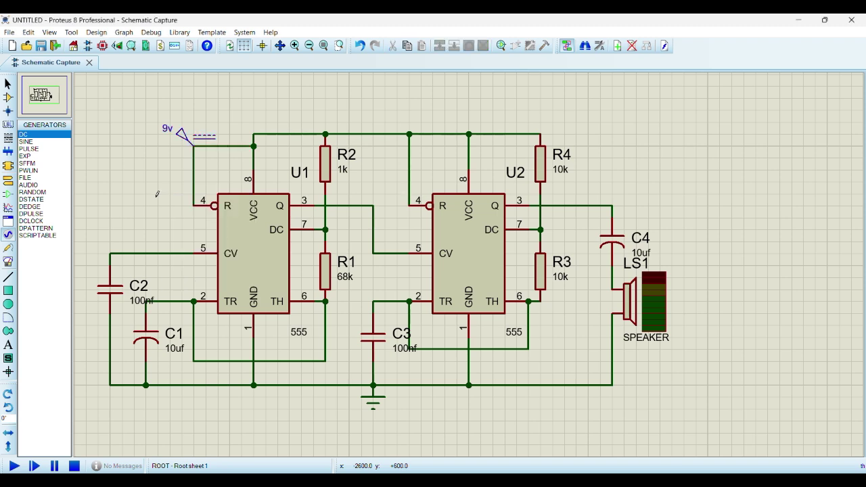
# Step: Try to insert a vertical RES resistor into the wire between U1's Q pin 3 and U2's CV pin 5
pyautogui.click(9, 98)
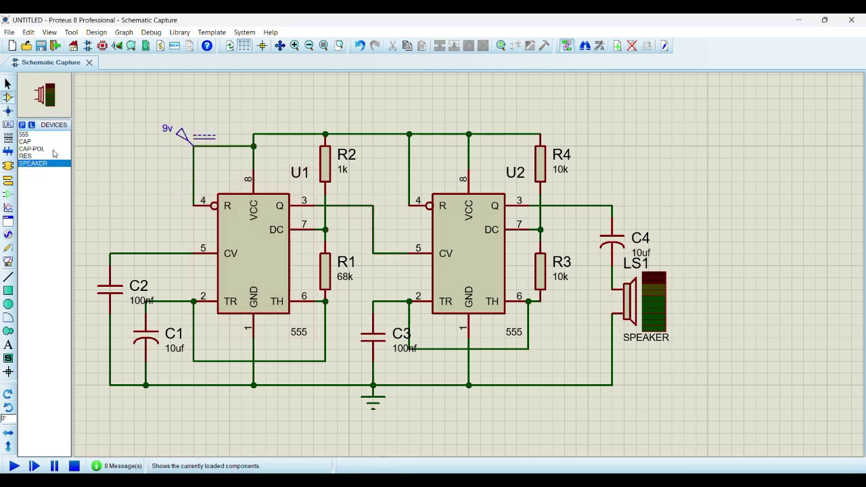
pyautogui.press('KP_Add')
pyautogui.click(372, 218)
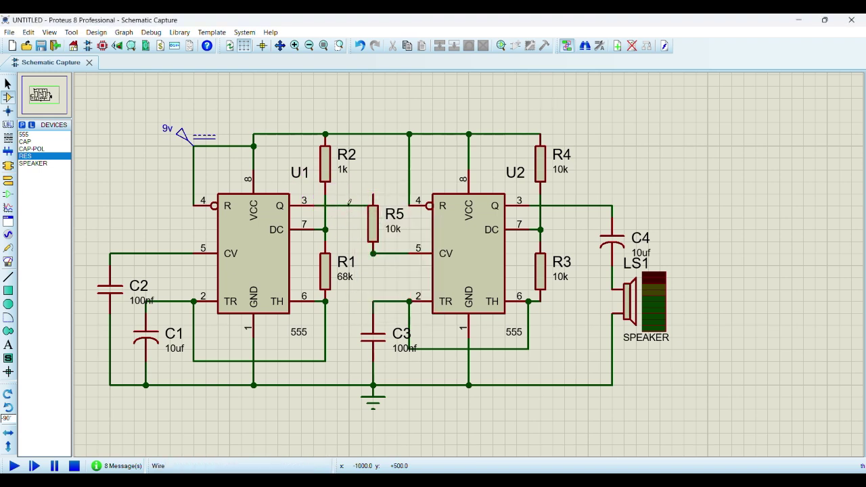
# Step: Delete the wire leaving U1's Q pin 3 together with the vertical resistor R5
pyautogui.click(8, 84)
pyautogui.click(355, 205)
pyautogui.moveTo(355, 205)
pyautogui.mouseDown()
pyautogui.moveTo(365, 195)
pyautogui.moveTo(366, 205)
pyautogui.mouseUp()
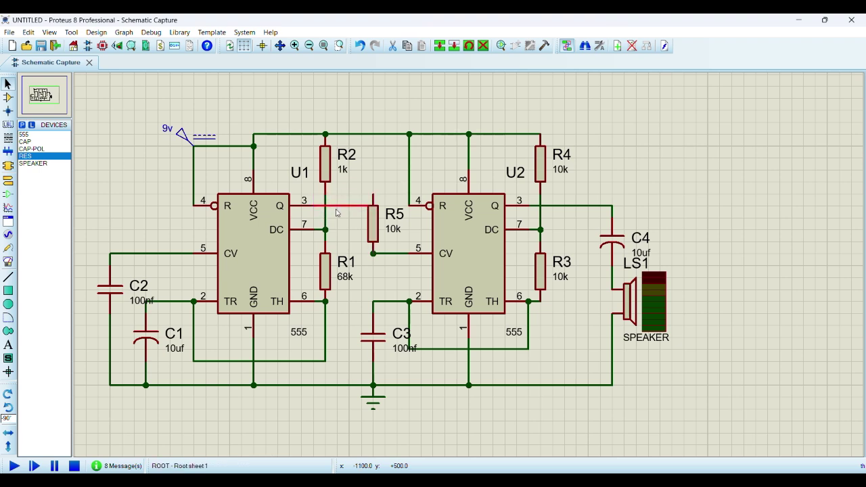
pyautogui.press('Delete')
pyautogui.click(373, 226)
pyautogui.press('Delete')
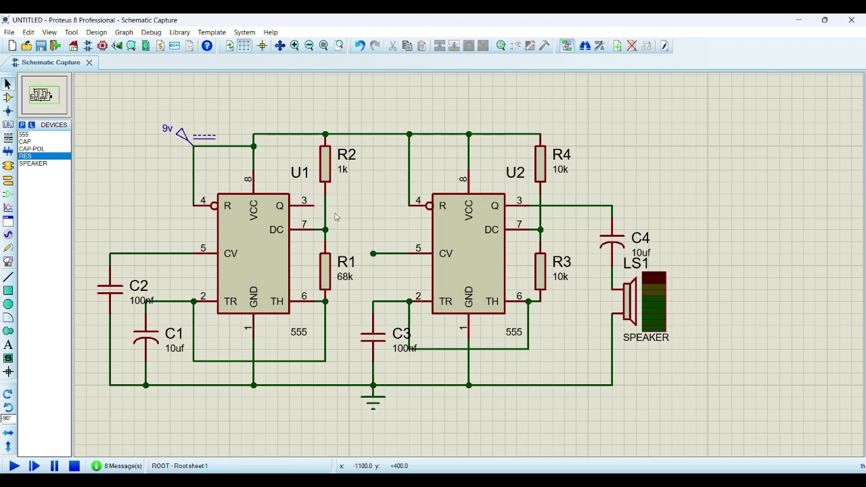
# Step: Place a horizontal 10k RES resistor between the timers, wiring it from U1's Q pin 3 to U2's CV pin 5 wire
pyautogui.click(54, 156)
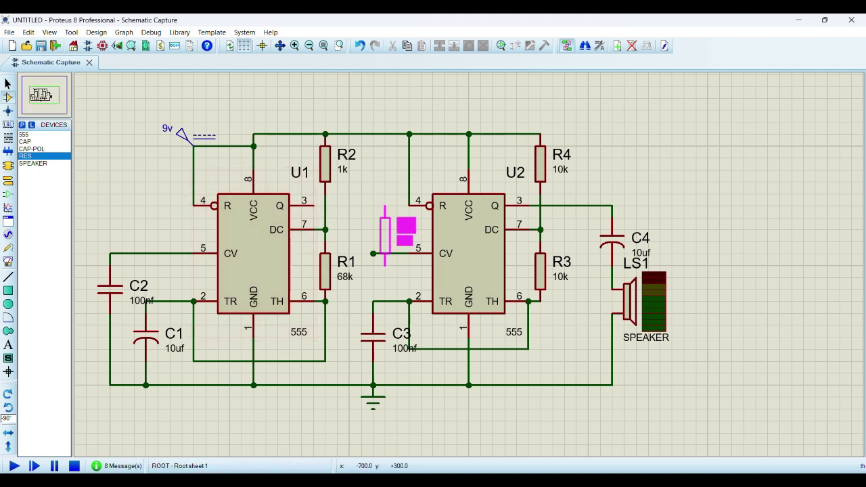
pyautogui.press('KP_Subtract')
pyautogui.click(366, 206)
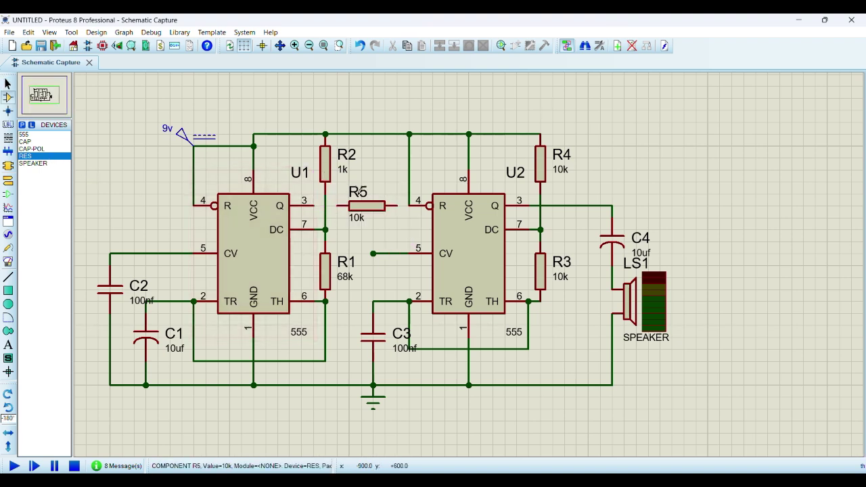
pyautogui.click(337, 205)
pyautogui.click(313, 206)
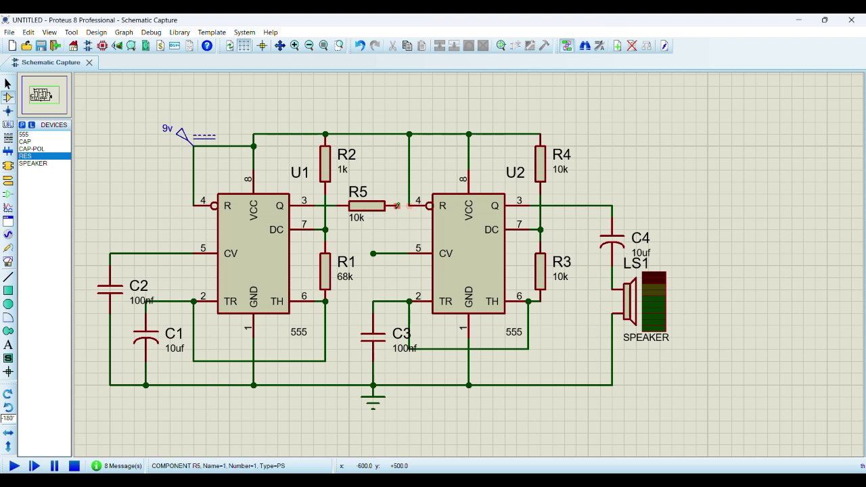
pyautogui.click(397, 206)
pyautogui.click(397, 253)
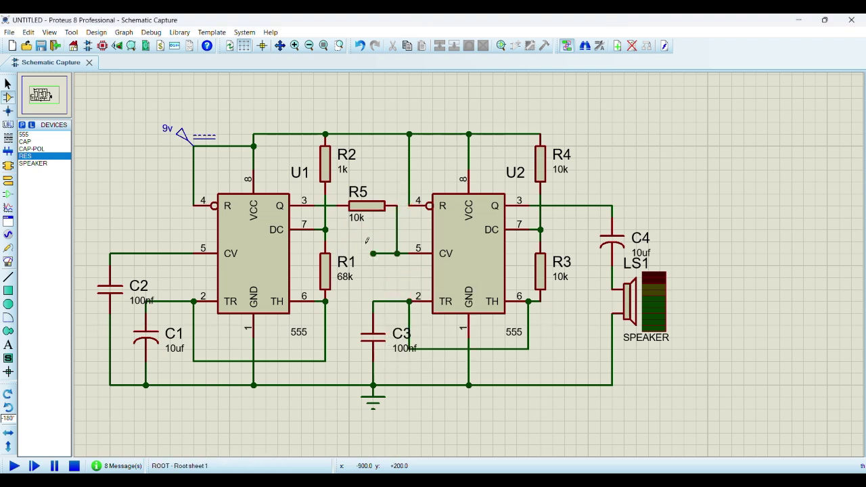
# Step: Delete the leftover wire stub beside U2's CV pin 5 and check the properties of resistor R5
pyautogui.moveTo(370, 240); pyautogui.dragTo(387, 270)
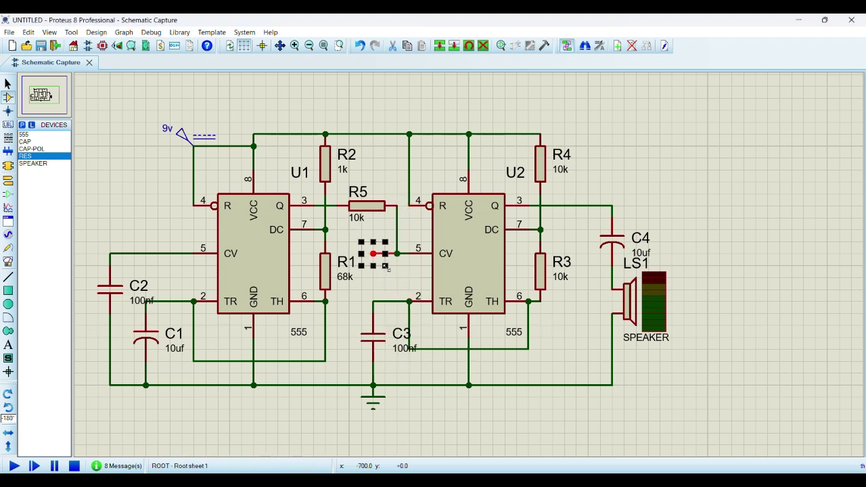
pyautogui.press('Delete')
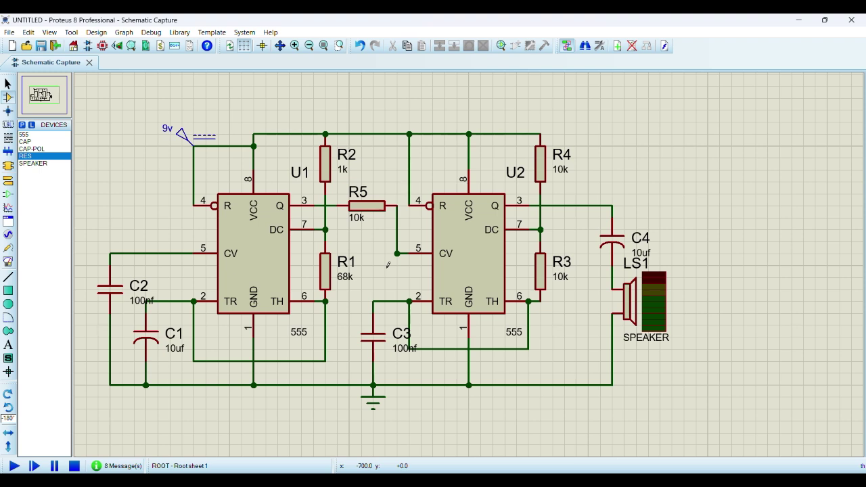
pyautogui.doubleClick(366, 205)
pyautogui.click(544, 165)
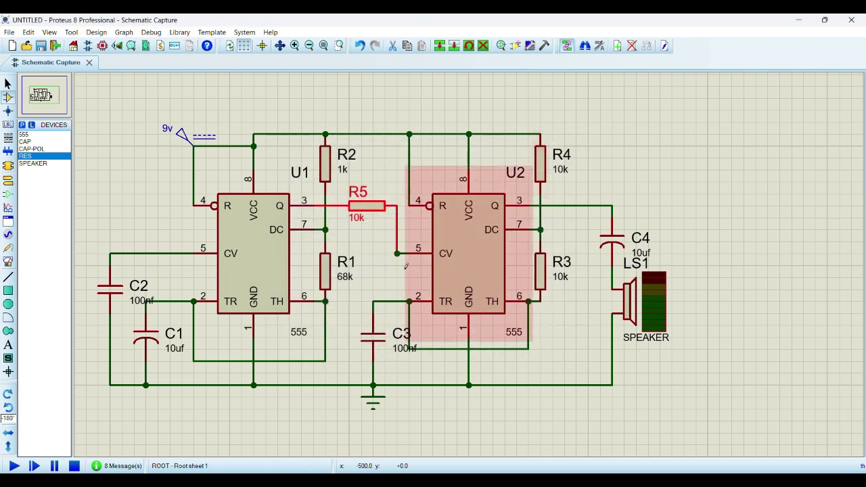
# Step: Run the circuit simulation and raise the audio volume to listen to the speaker
pyautogui.press('F12')
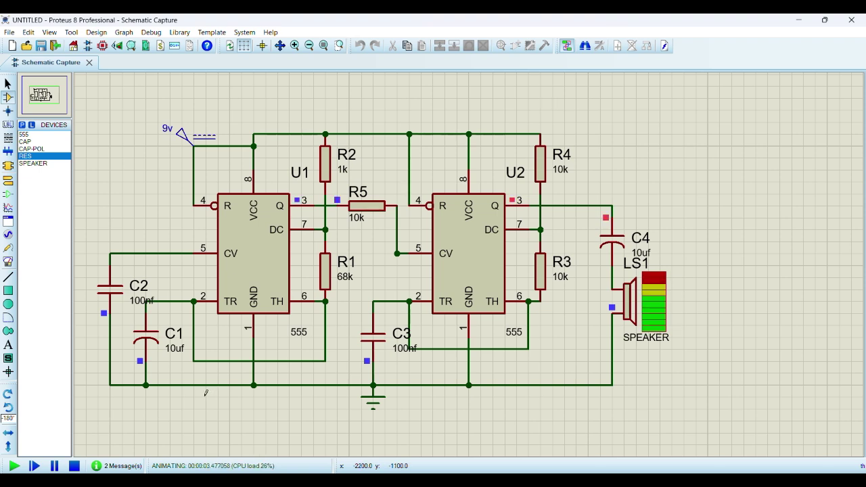
pyautogui.press('XF86AudioRaiseVolume')
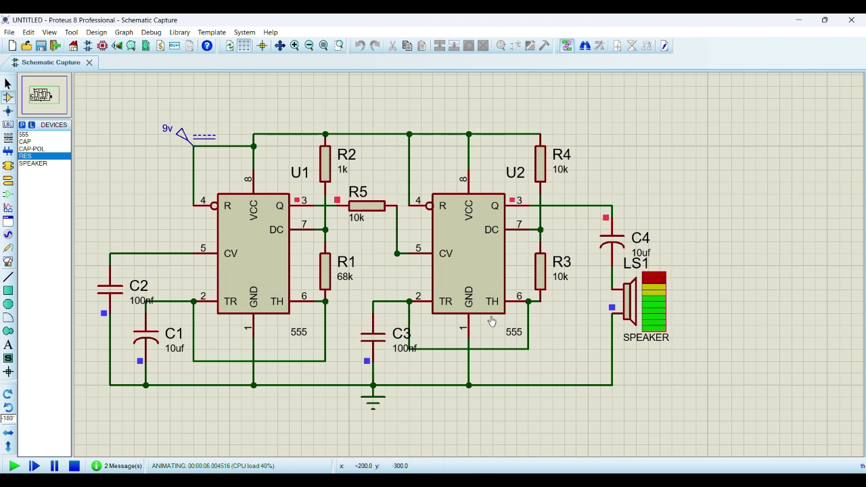